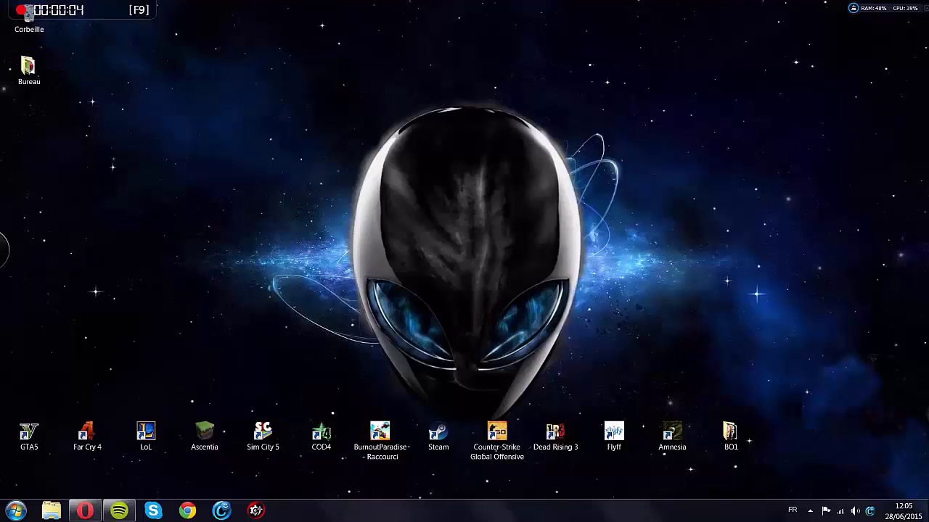
# Step: Search the web for Overwolf in Opera and download the installer from its official download page
pyautogui.moveTo(344, 74); pyautogui.dragTo(376, 110)
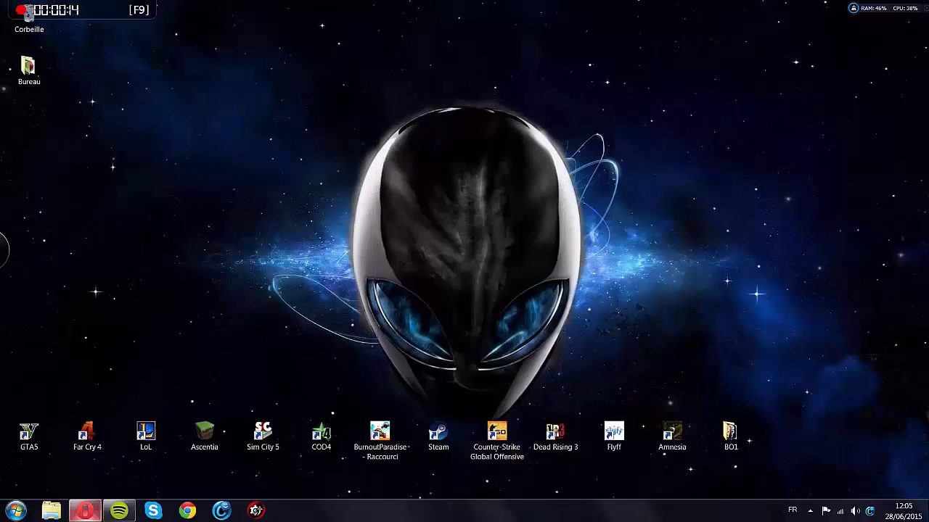
pyautogui.click(85, 511)
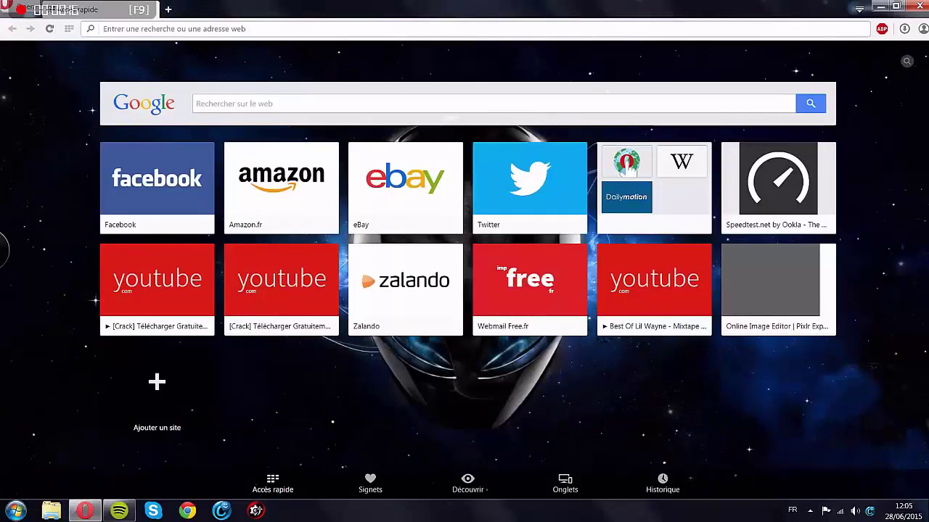
pyautogui.write('Over')
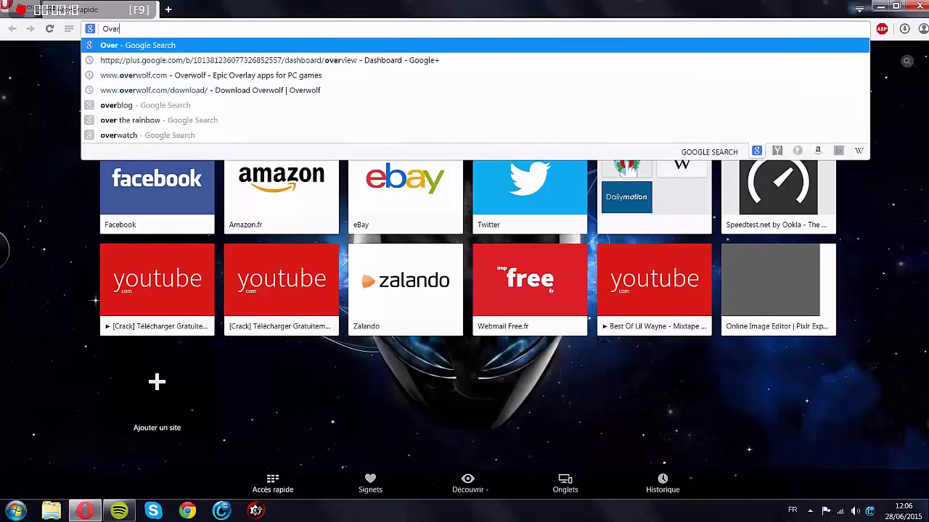
pyautogui.write('wolf')
pyautogui.press('Return')
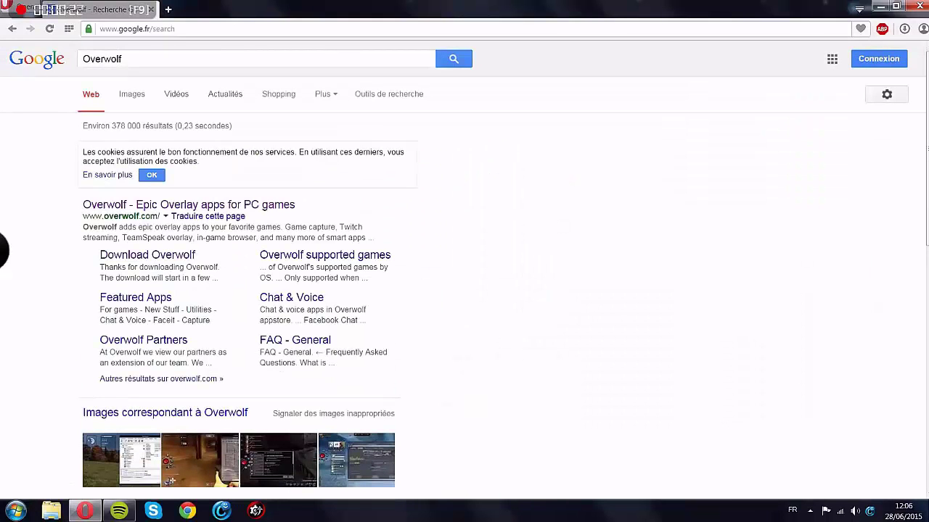
pyautogui.click(147, 254)
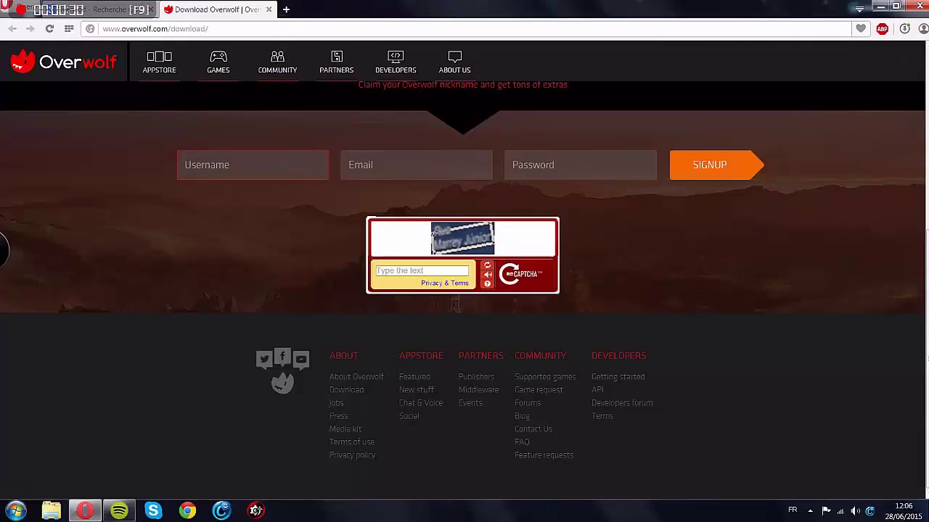
pyautogui.hotkey('ctrl', 'w')
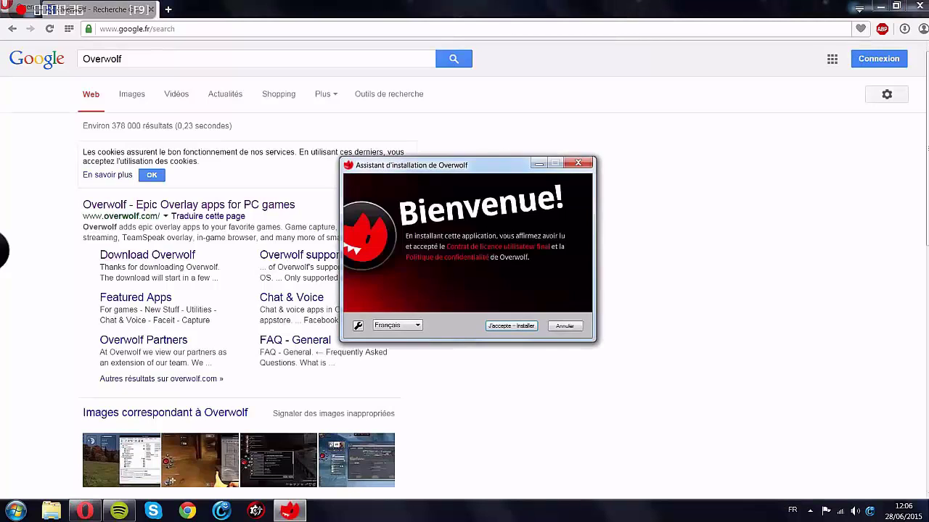
# Step: Quit the Overwolf setup assistant without reinstalling the program and close the browser
pyautogui.moveTo(468, 166); pyautogui.dragTo(446, 128)
pyautogui.click(490, 289)
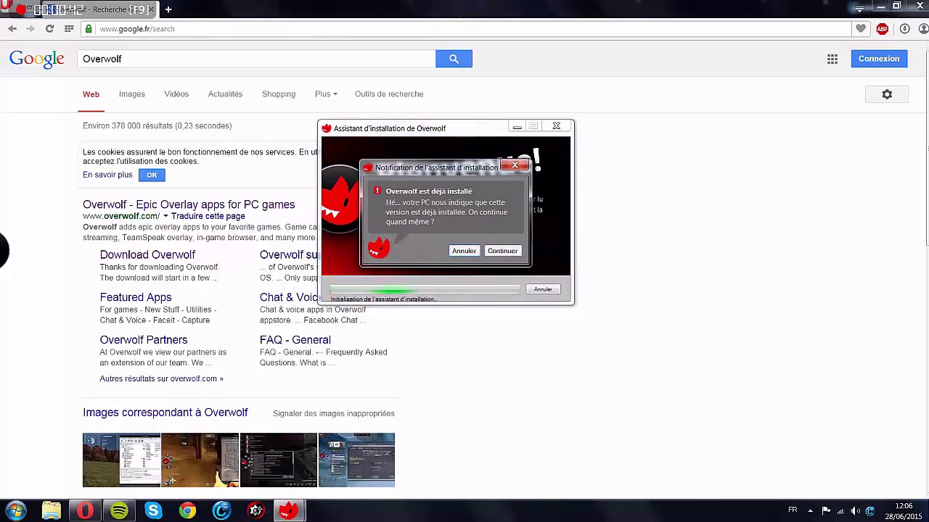
pyautogui.click(465, 251)
pyautogui.click(555, 127)
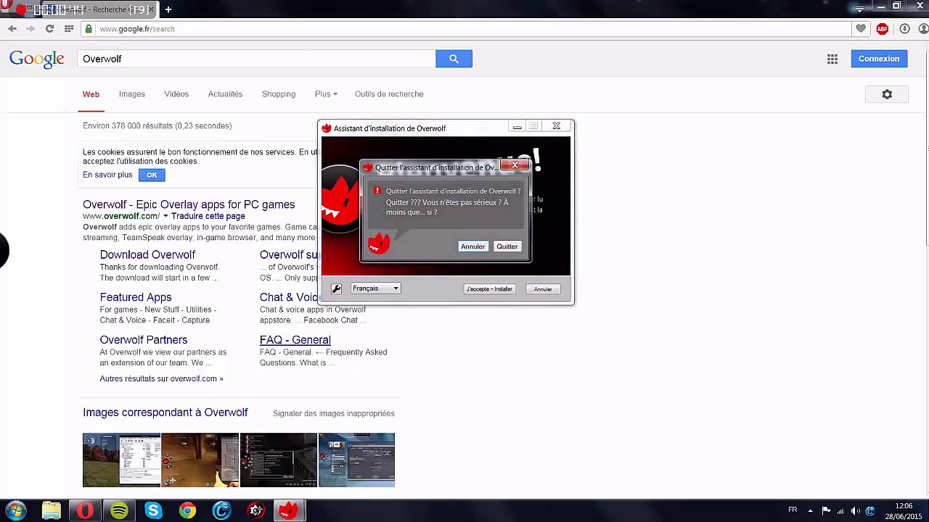
pyautogui.click(506, 246)
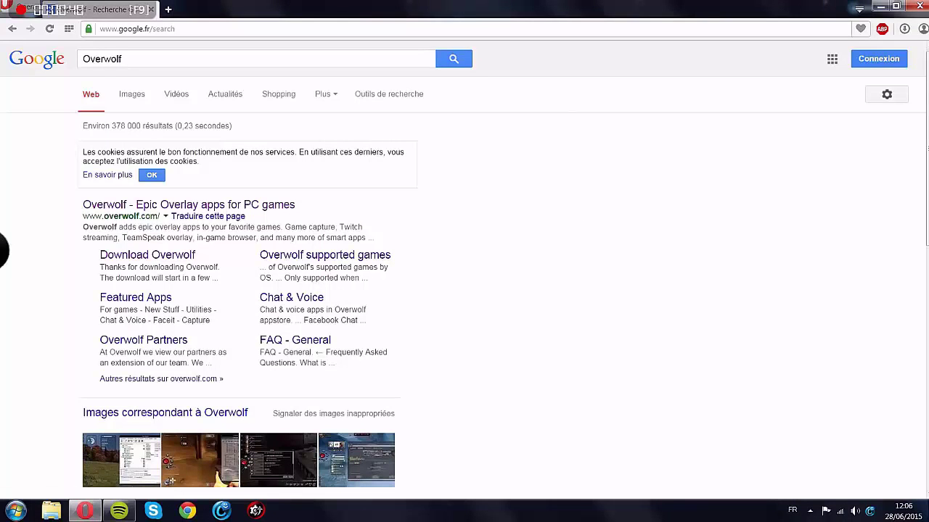
pyautogui.click(919, 7)
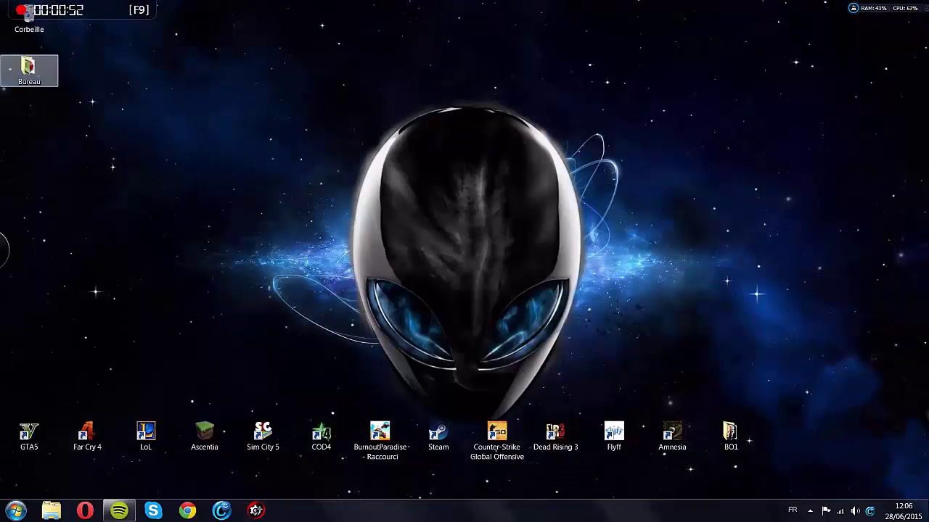
# Step: Launch Overwolf from its shortcut in the Bureau folder and close the folder window
pyautogui.doubleClick(29, 71)
pyautogui.click(558, 338)
pyautogui.scroll(-6, 559, 339)
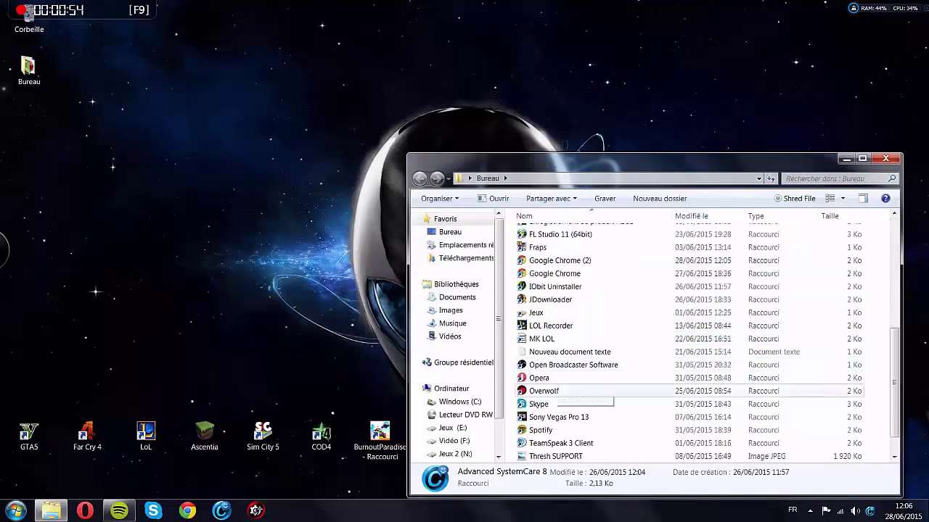
pyautogui.doubleClick(539, 378)
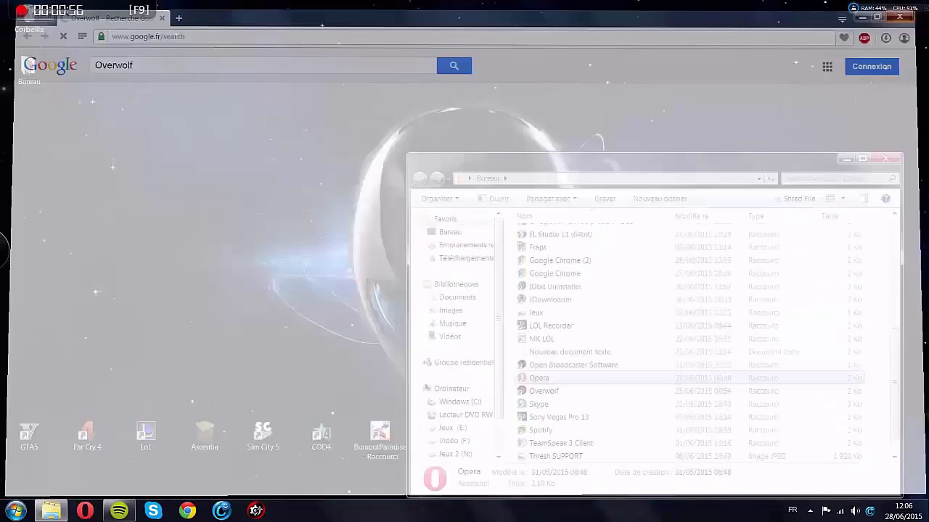
pyautogui.doubleClick(543, 391)
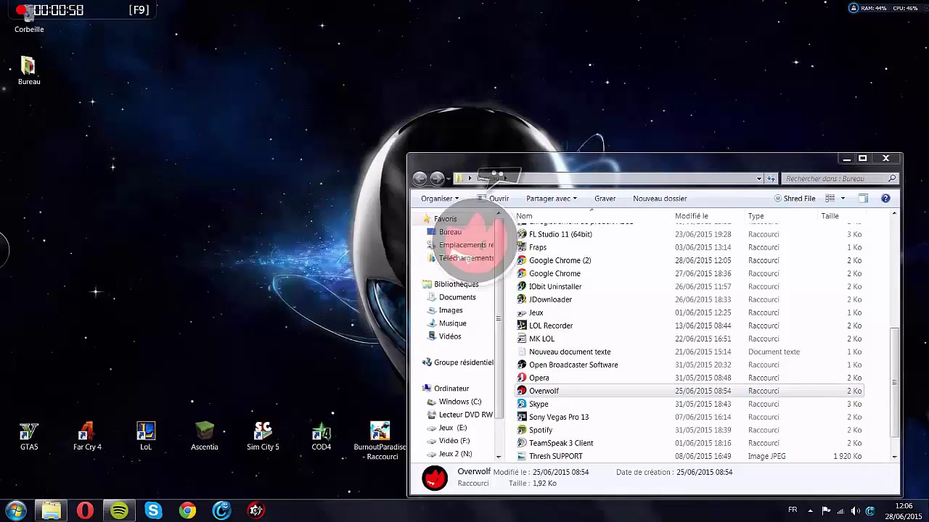
pyautogui.click(885, 158)
pyautogui.moveTo(29, 245); pyautogui.dragTo(479, 35)
pyautogui.click(479, 44)
pyautogui.moveTo(302, 99); pyautogui.dragTo(653, 411)
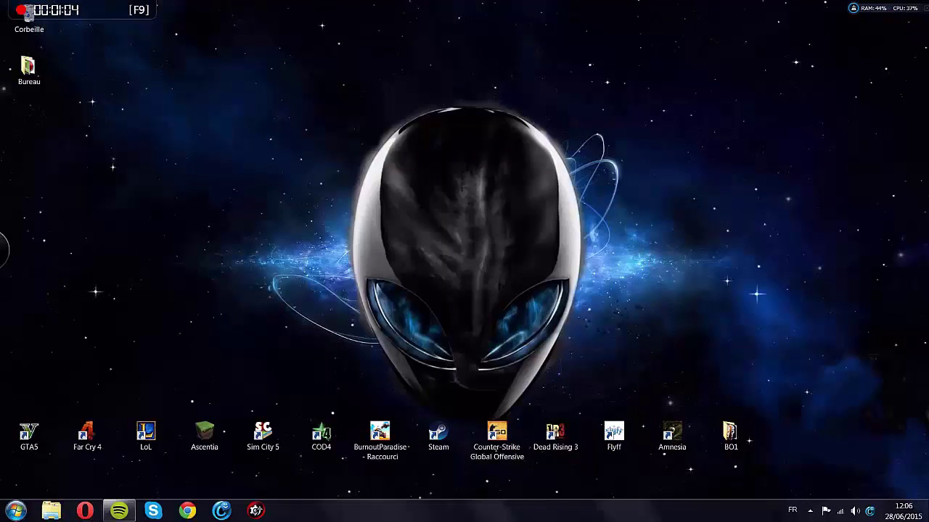
pyautogui.moveTo(301, 98); pyautogui.dragTo(606, 421)
# Step: Reopen the Bureau folder, start Overwolf again from its shortcut and close the folder
pyautogui.doubleClick(29, 69)
pyautogui.click(580, 443)
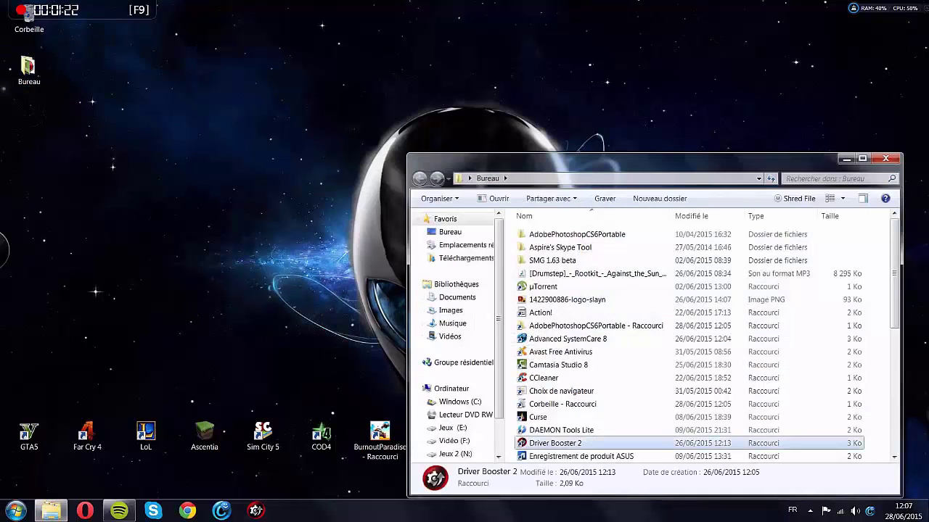
pyautogui.scroll(-2, 580, 443)
pyautogui.scroll(-4, 580, 436)
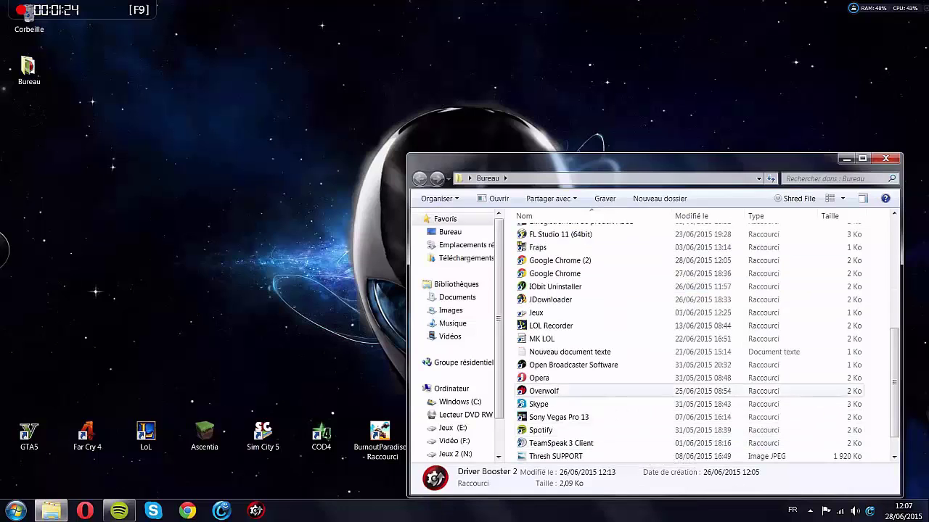
pyautogui.moveTo(544, 391); pyautogui.dragTo(470, 254)
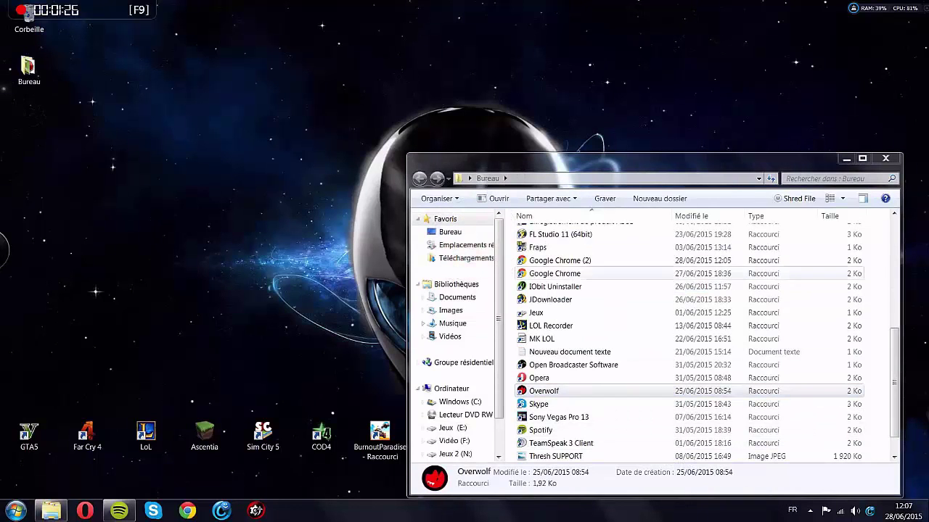
pyautogui.click(885, 158)
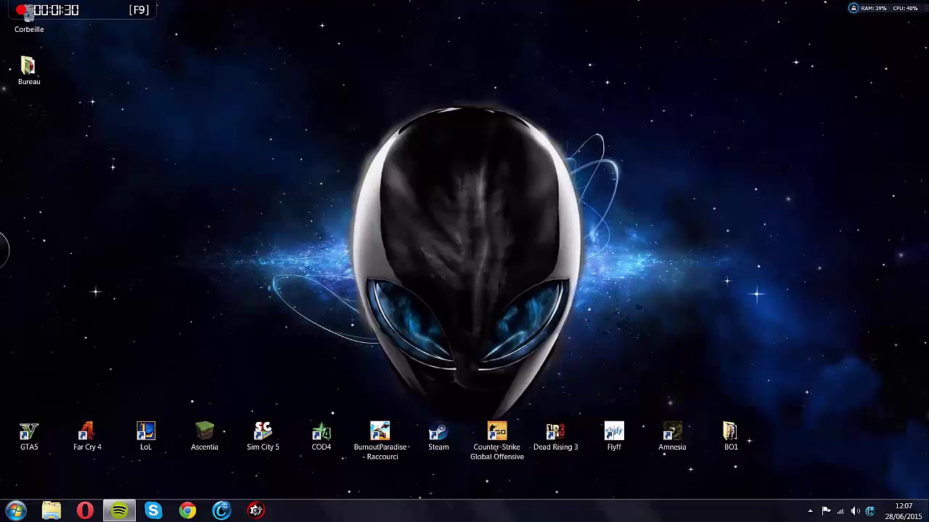
# Step: Inspect the docked apps in Overwolf's notification-area menu, and open and close its settings from there
pyautogui.click(809, 510)
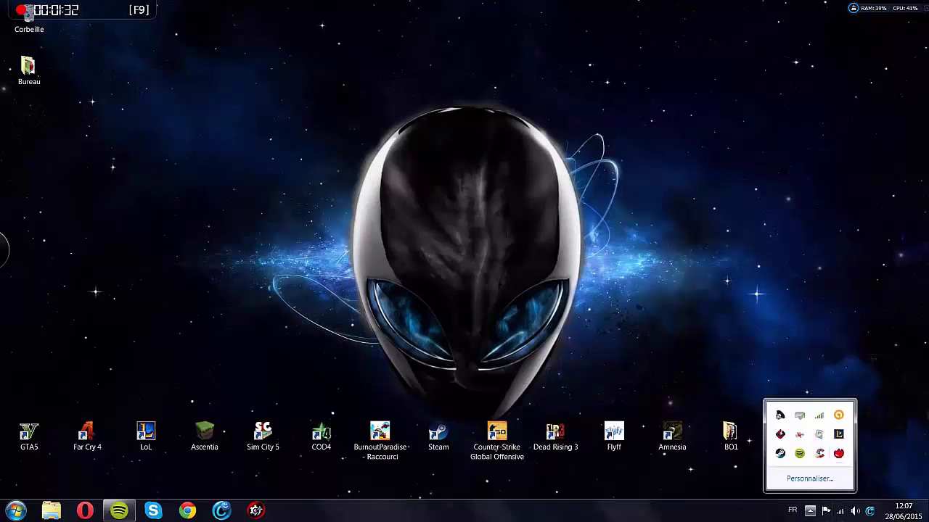
pyautogui.rightClick(819, 434)
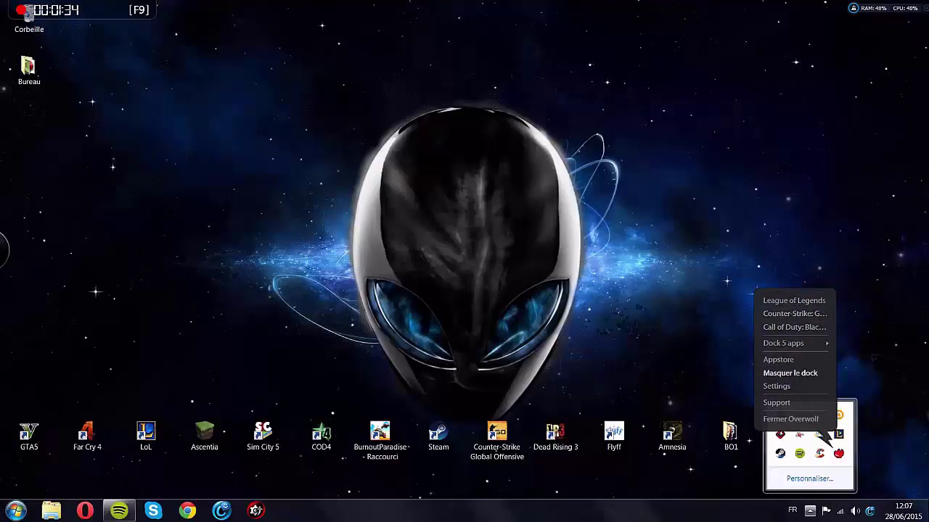
pyautogui.moveTo(783, 343)
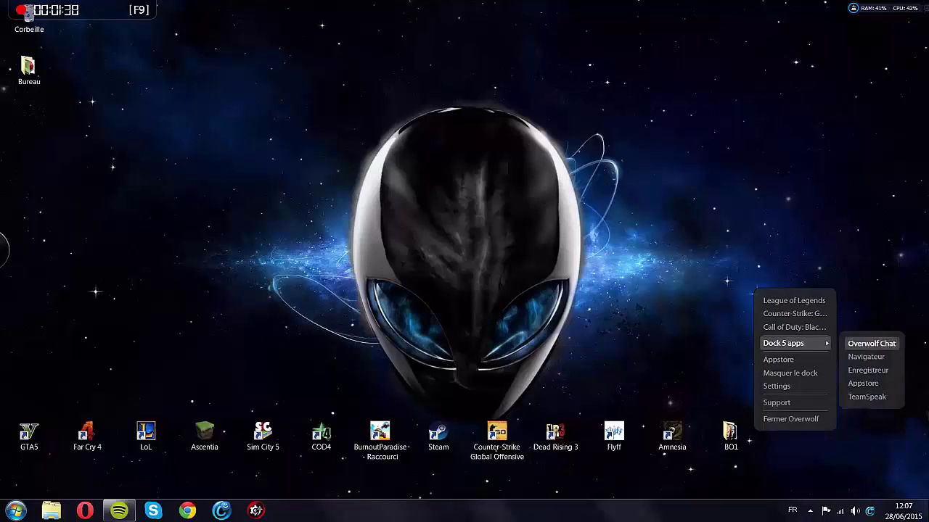
pyautogui.click(776, 386)
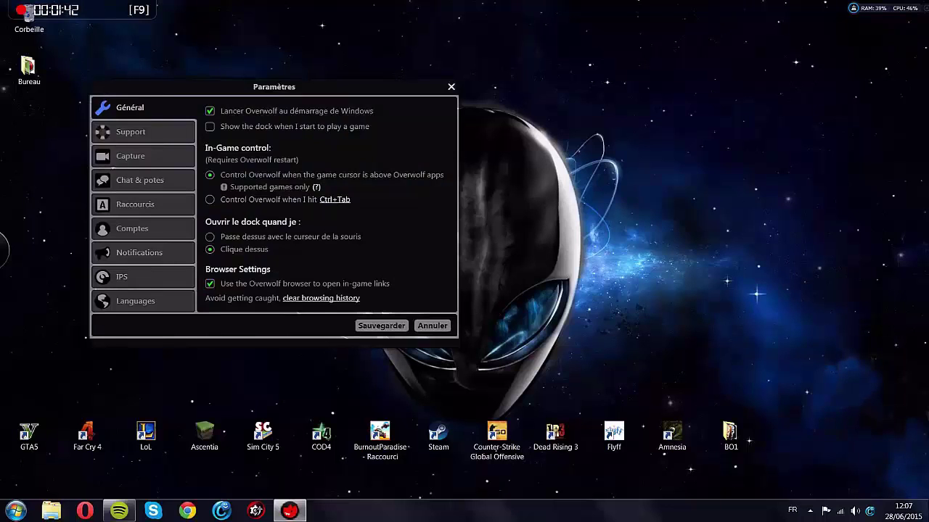
pyautogui.click(451, 87)
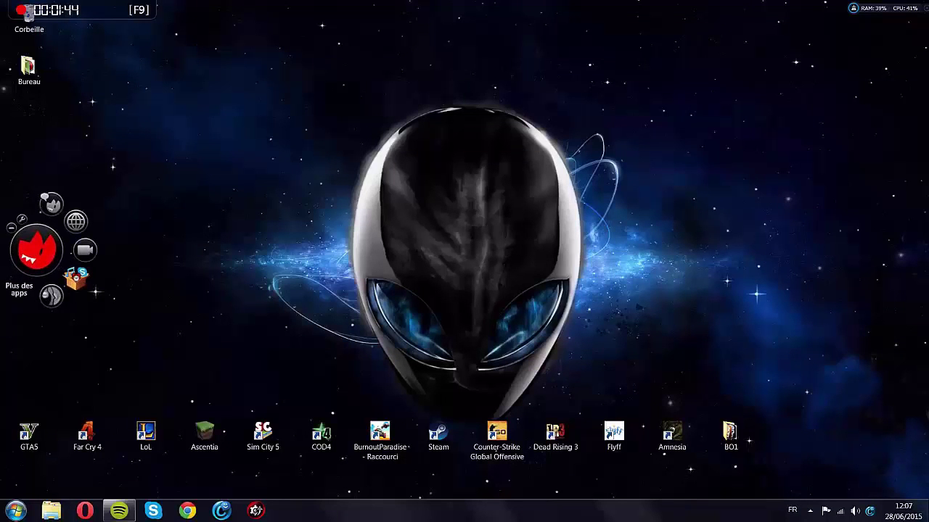
# Step: Open Overwolf's settings from its desktop dock and move the settings window away from the dock
pyautogui.click(22, 219)
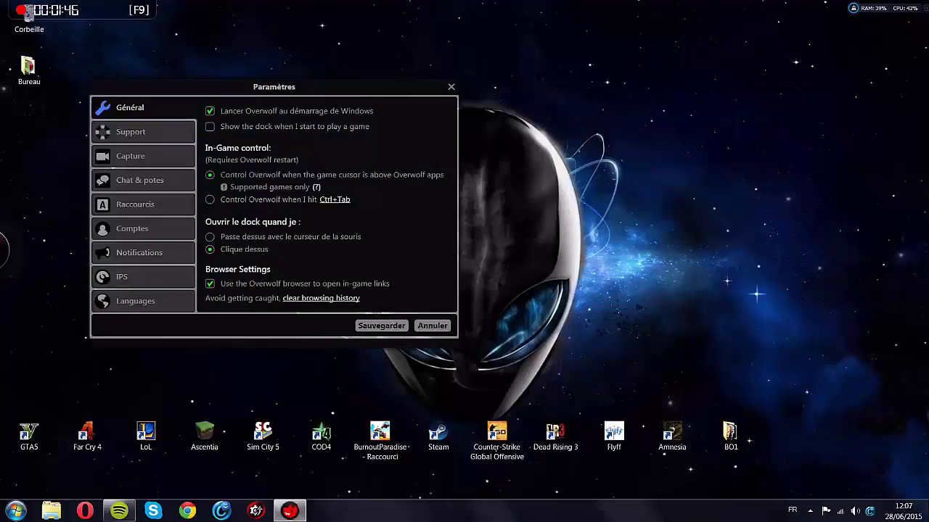
pyautogui.moveTo(274, 88); pyautogui.dragTo(554, 89)
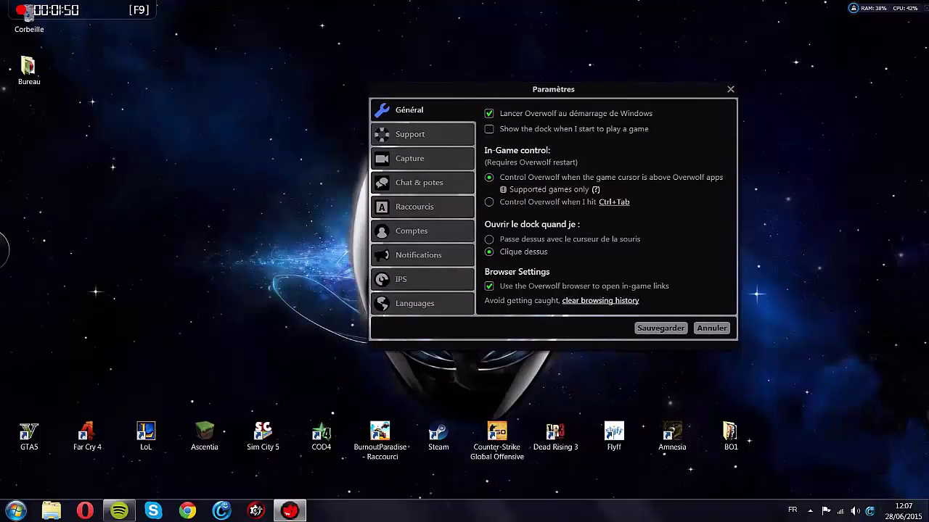
pyautogui.click(4, 250)
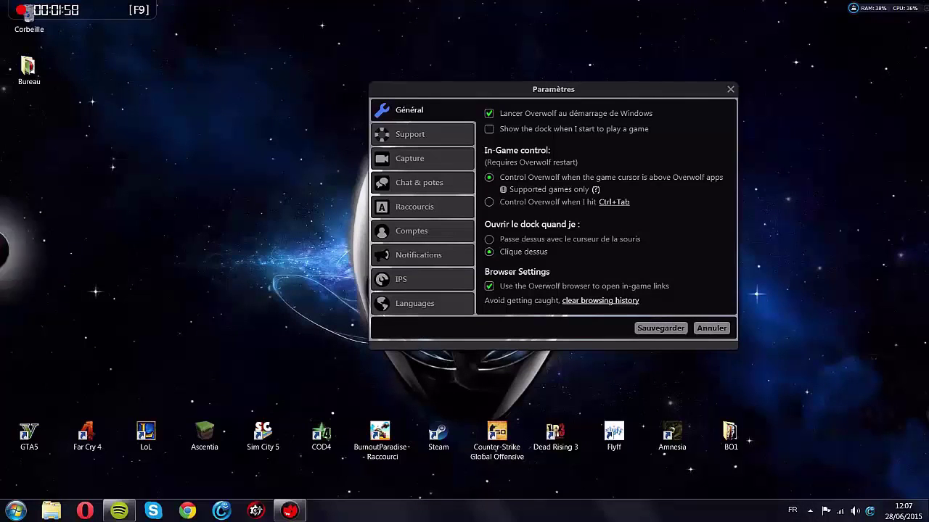
pyautogui.click(4, 250)
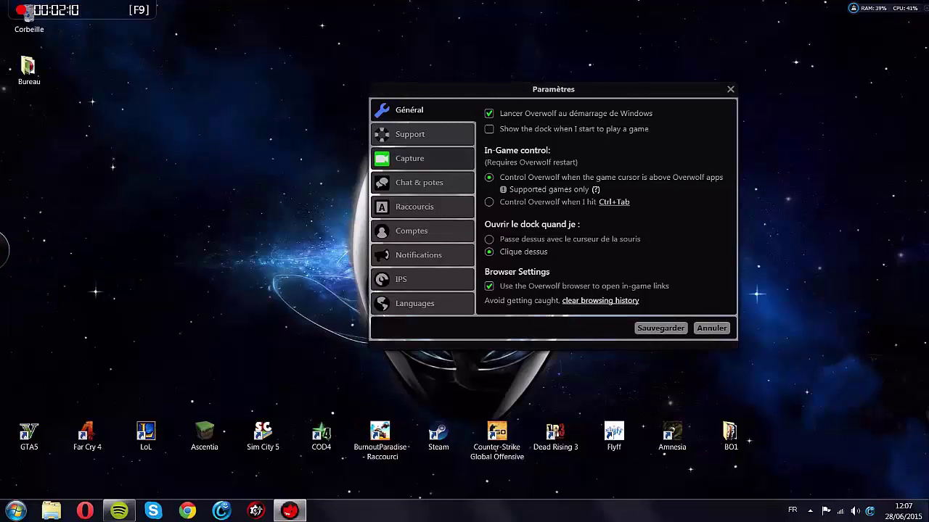
# Step: Open the Capture settings and review the recording options and the browsing choice for the video folder
pyautogui.click(410, 158)
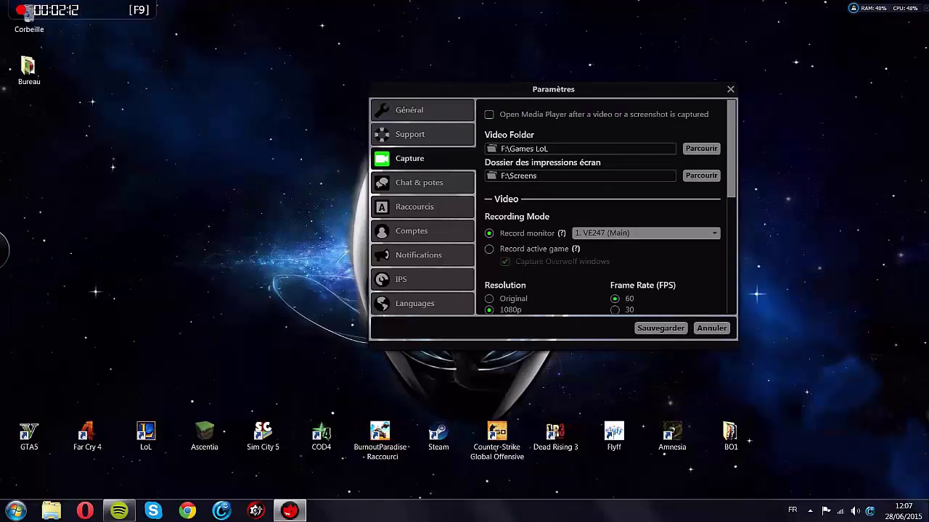
pyautogui.scroll(-1, 610, 207)
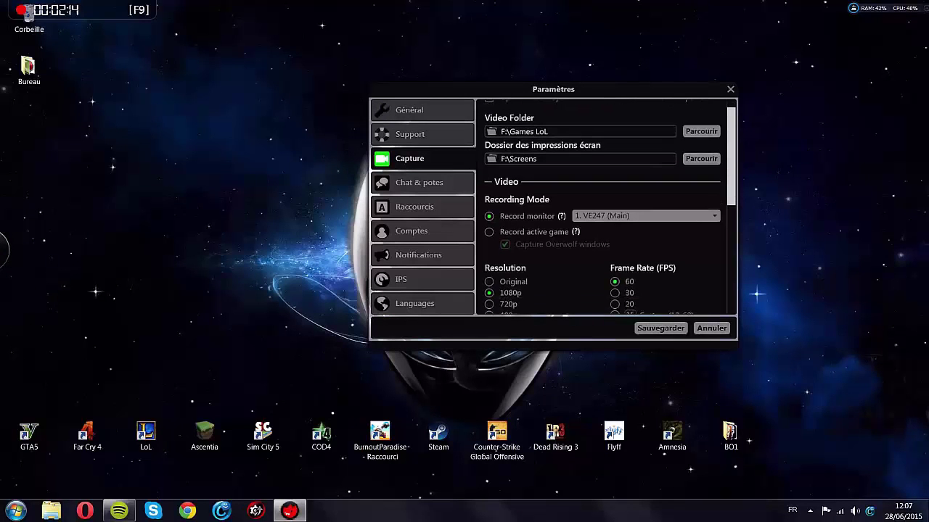
pyautogui.scroll(-3, 610, 210)
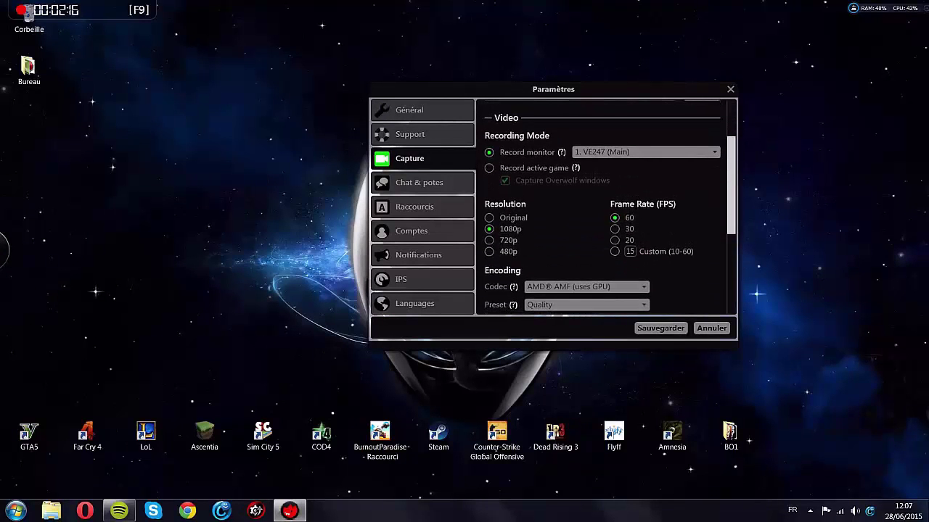
pyautogui.scroll(4, 609, 211)
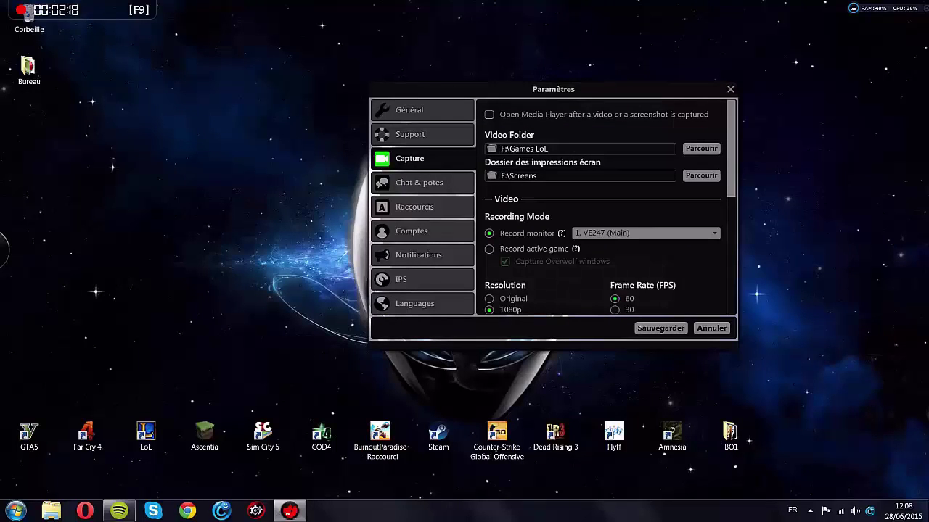
pyautogui.click(701, 148)
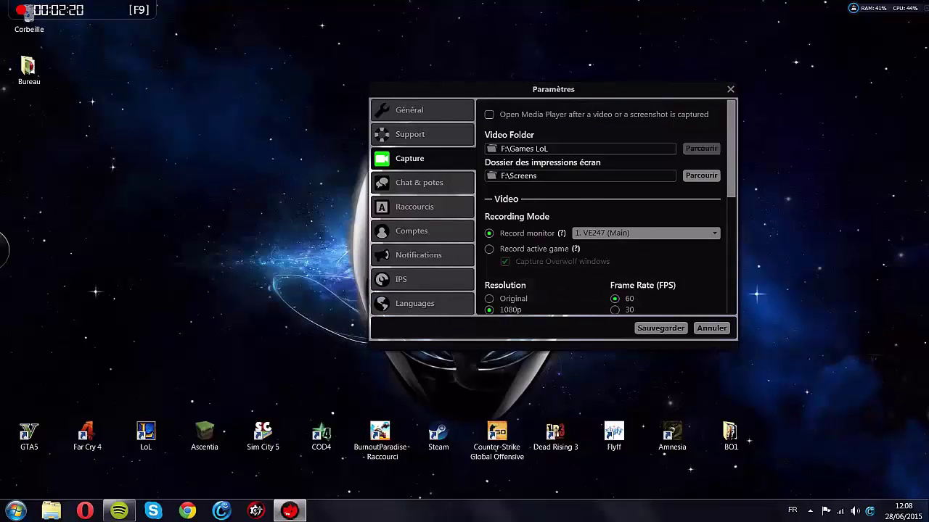
pyautogui.click(563, 182)
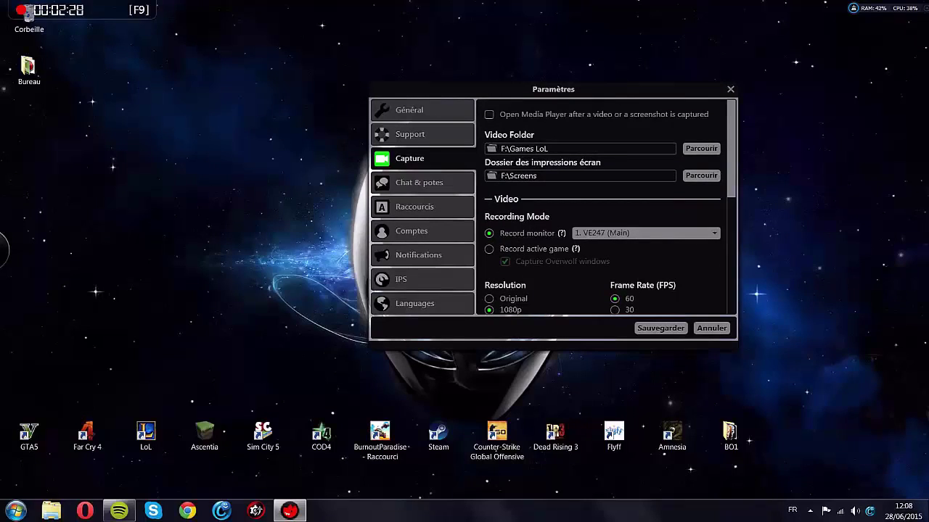
# Step: Examine the monitors offered for recording and the resolution, frame rate and encoding options
pyautogui.click(646, 233)
pyautogui.click(645, 233)
pyautogui.click(646, 233)
pyautogui.click(646, 232)
pyautogui.scroll(-1, 610, 208)
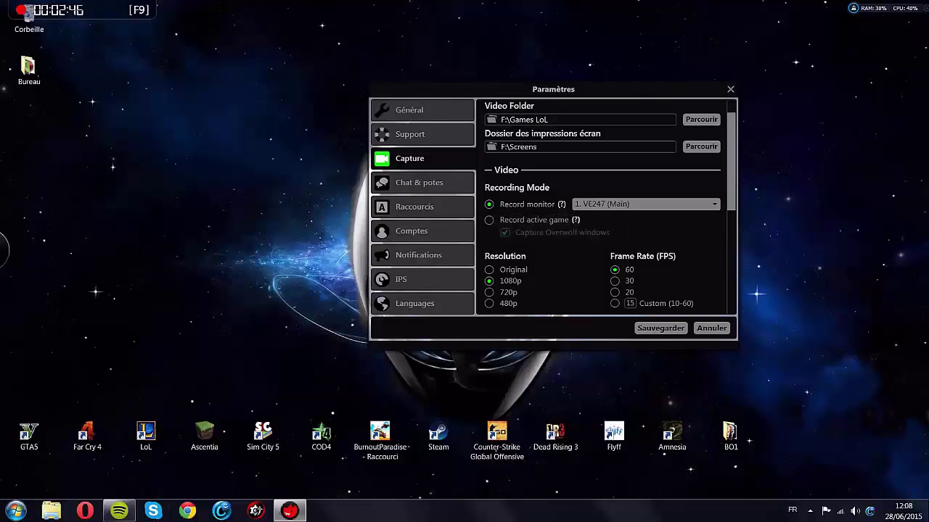
pyautogui.scroll(-5, 605, 232)
pyautogui.scroll(3, 605, 232)
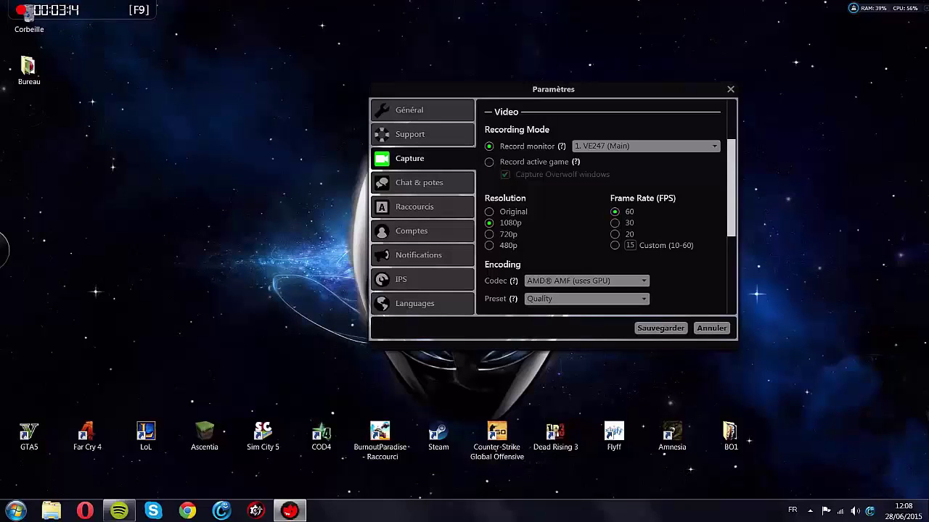
# Step: Review the encoding codecs and choose AMD® AMF (uses GPU) for video capture
pyautogui.scroll(-2, 602, 210)
pyautogui.scroll(2, 603, 207)
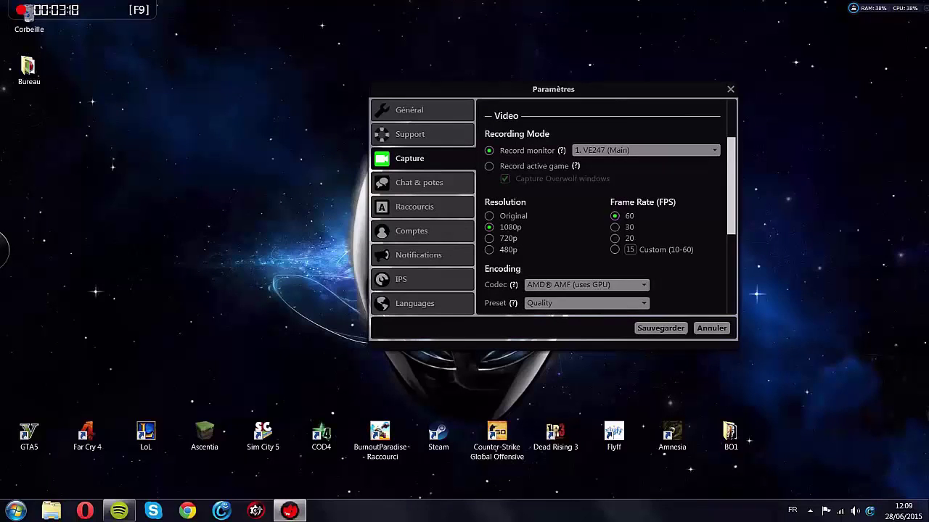
pyautogui.scroll(-2, 602, 206)
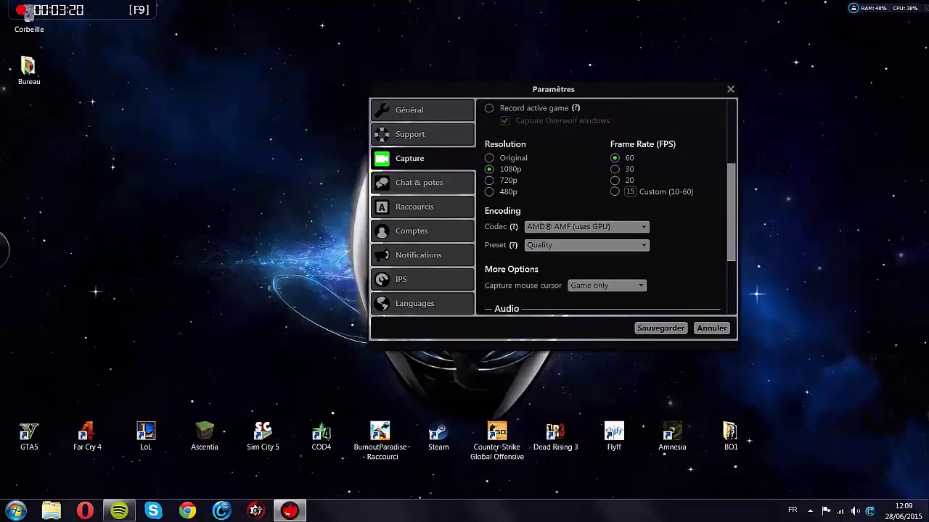
pyautogui.click(587, 227)
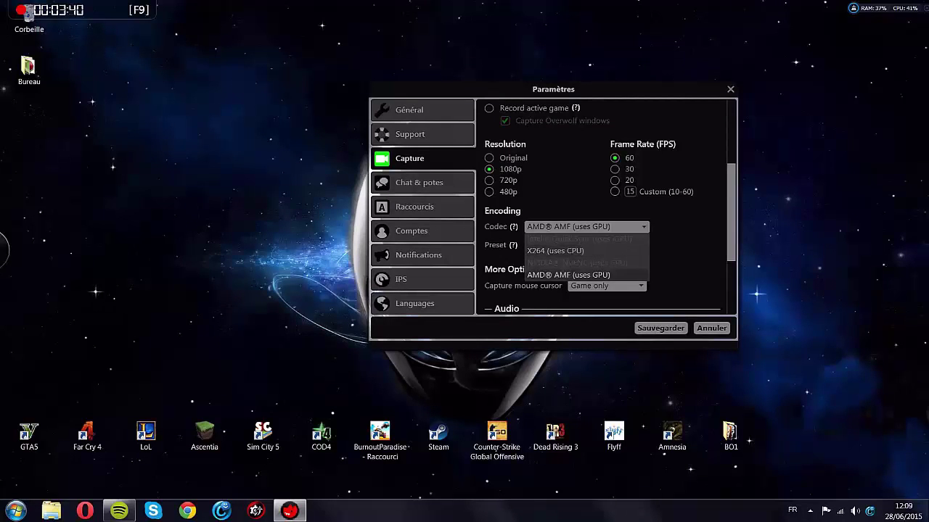
pyautogui.click(568, 275)
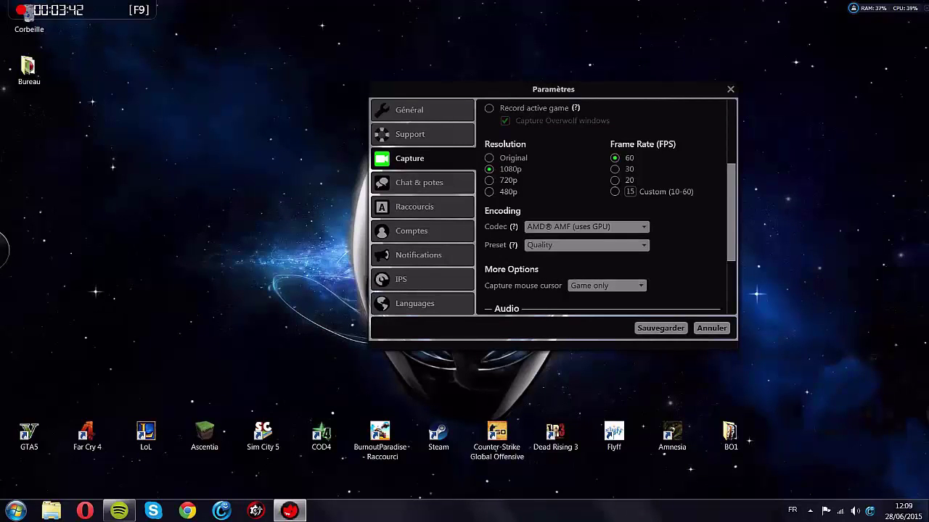
# Step: Set the mouse cursor capture to Game only and check the option's list again
pyautogui.scroll(-1, 602, 211)
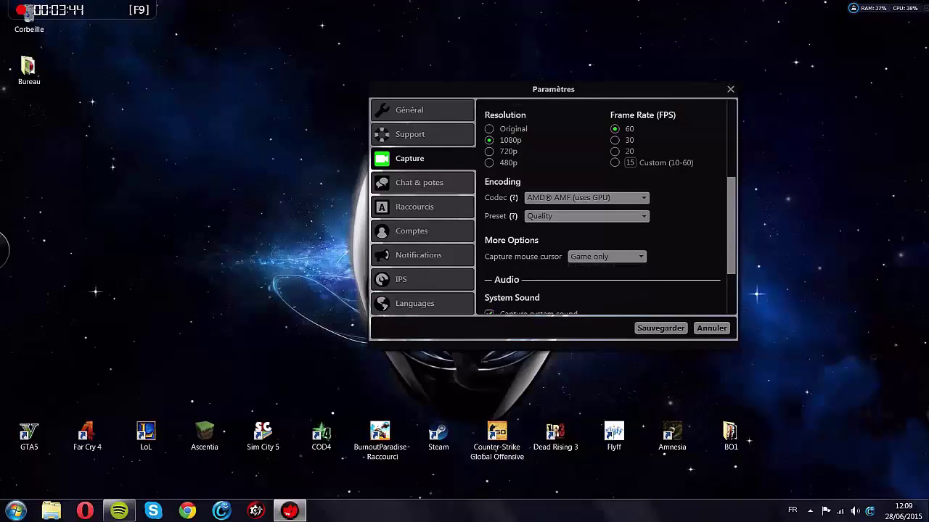
pyautogui.click(606, 257)
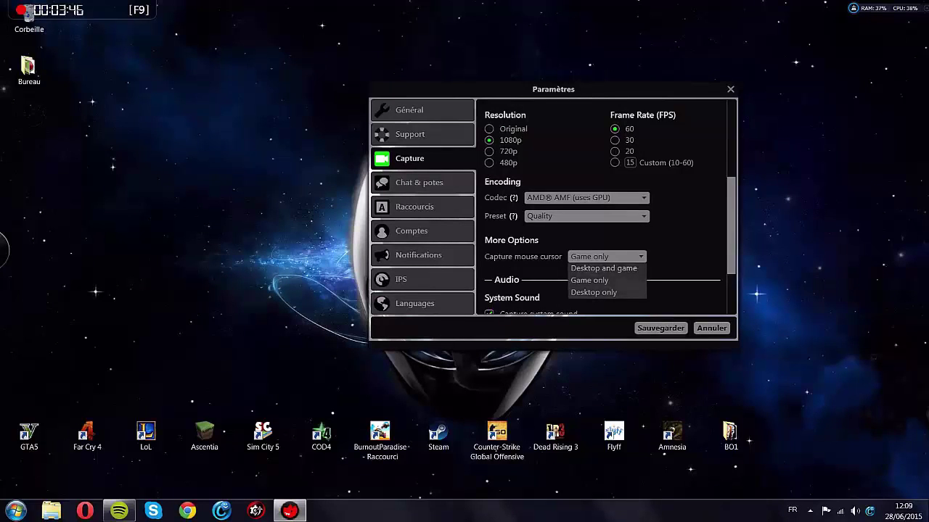
pyautogui.click(589, 280)
pyautogui.scroll(-1, 602, 211)
pyautogui.scroll(-2, 602, 210)
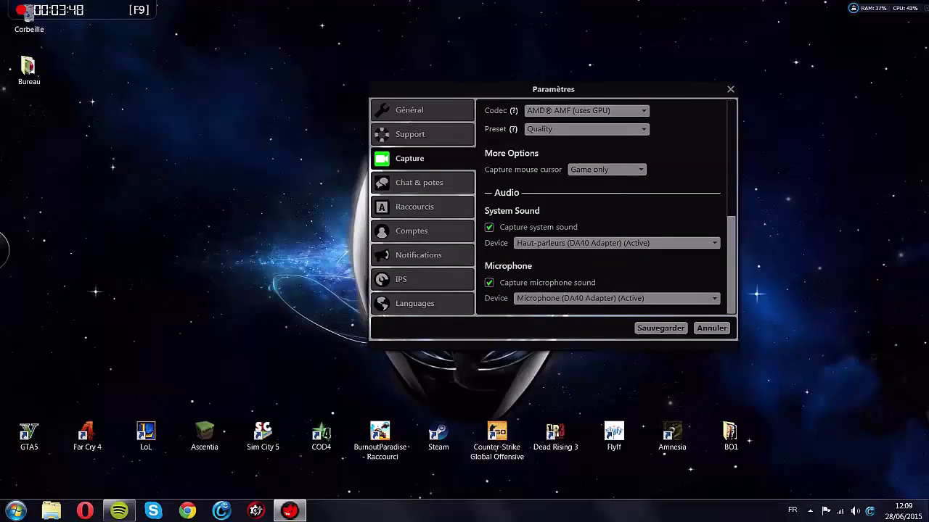
pyautogui.click(606, 170)
pyautogui.click(606, 171)
pyautogui.click(606, 170)
pyautogui.click(606, 170)
# Step: Check which devices are offered for capturing the system sound
pyautogui.scroll(-1, 602, 210)
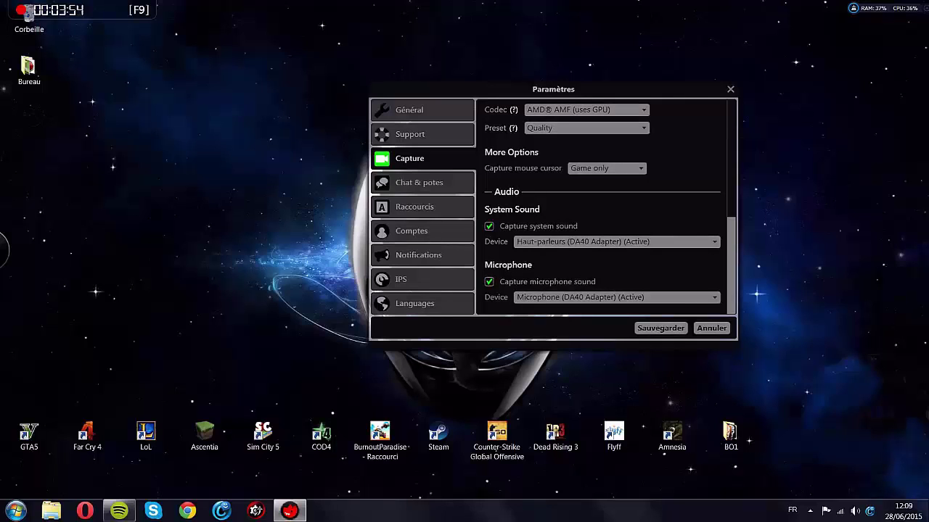
pyautogui.click(616, 242)
pyautogui.click(616, 243)
# Step: Open the Windows playback devices, select the DA40 Adapter speakers to identify the default device, and close the dialog
pyautogui.click(855, 511)
pyautogui.rightClick(855, 512)
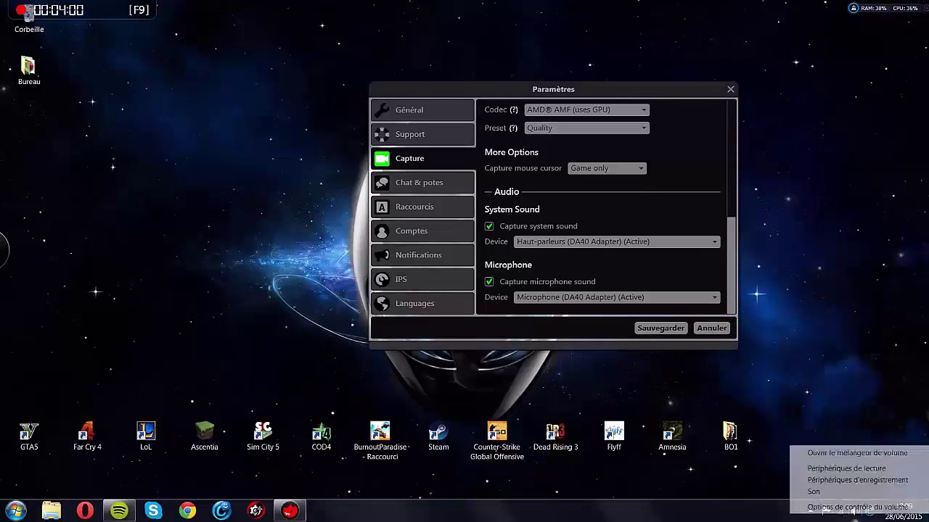
pyautogui.click(856, 513)
pyautogui.rightClick(855, 510)
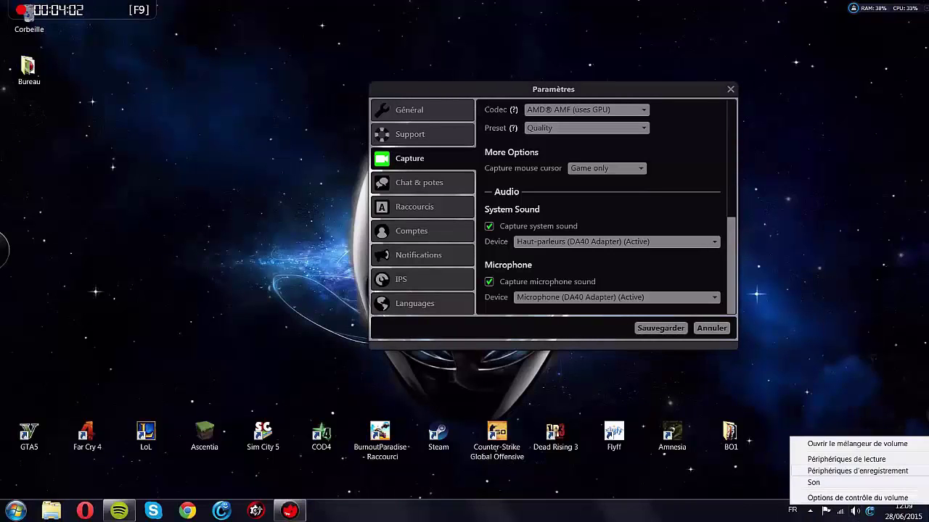
pyautogui.click(846, 459)
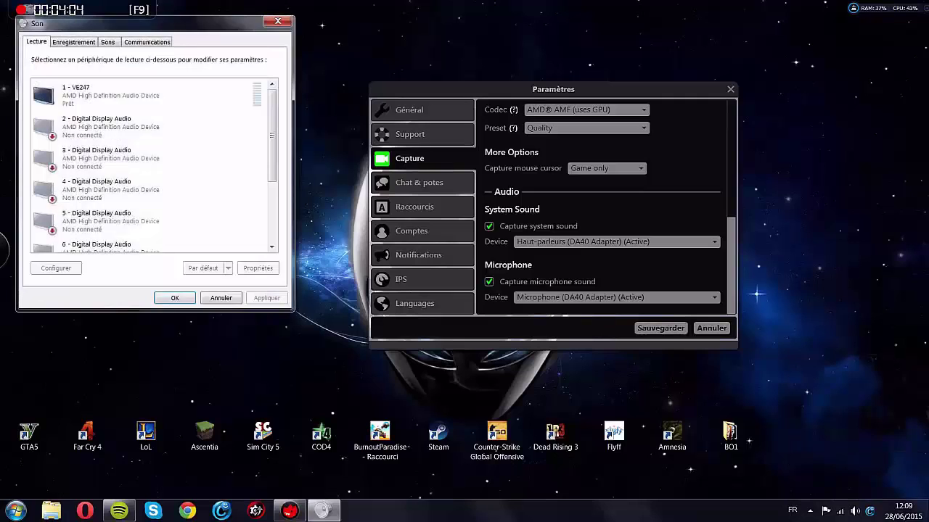
pyautogui.scroll(-4, 149, 167)
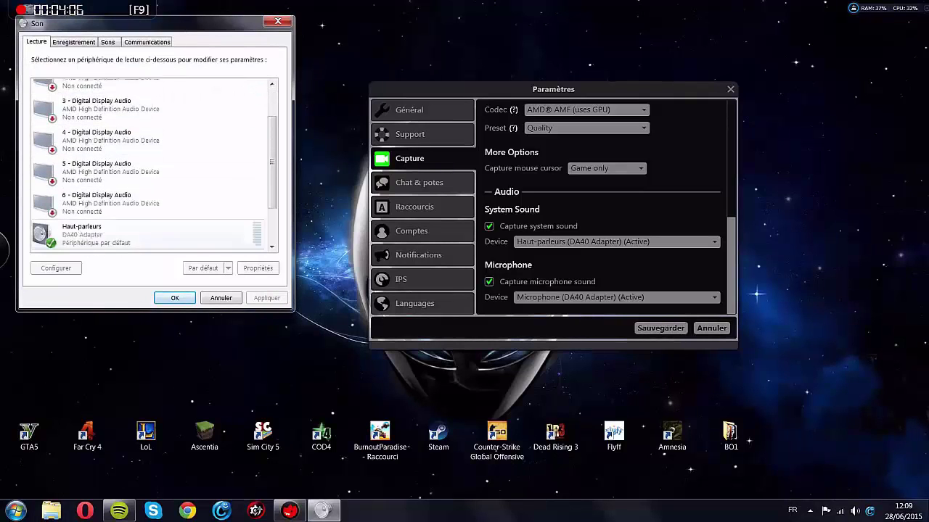
pyautogui.click(149, 218)
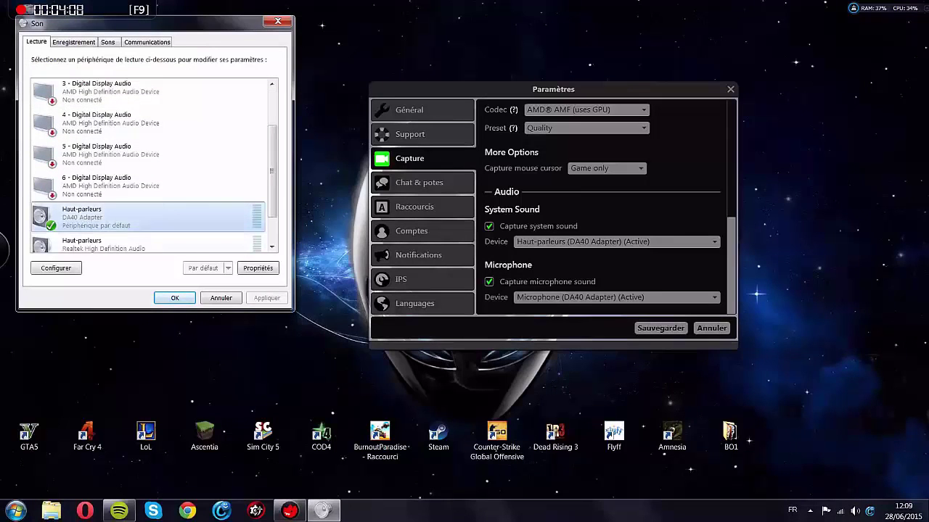
pyautogui.click(175, 298)
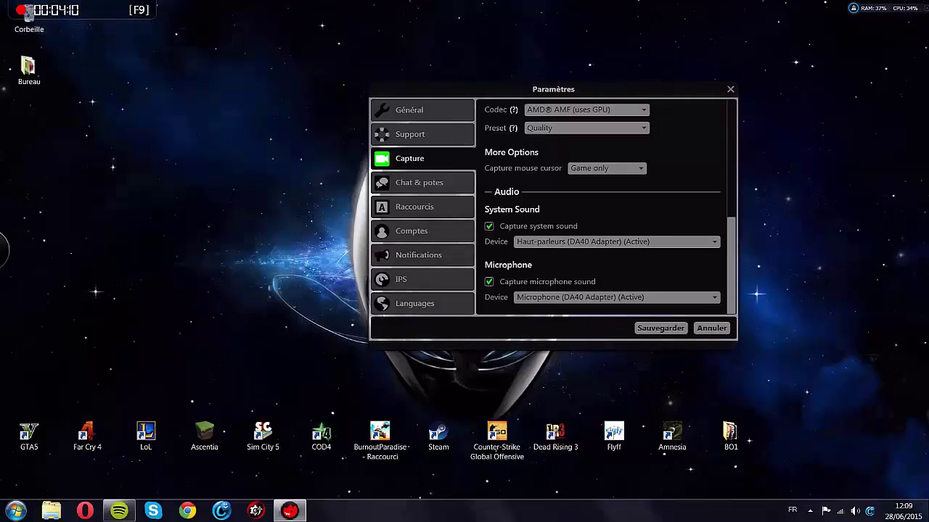
# Step: Recheck the system sound device list and look over the Capture settings from the video folder to the audio section
pyautogui.click(617, 242)
pyautogui.click(616, 241)
pyautogui.scroll(6, 606, 206)
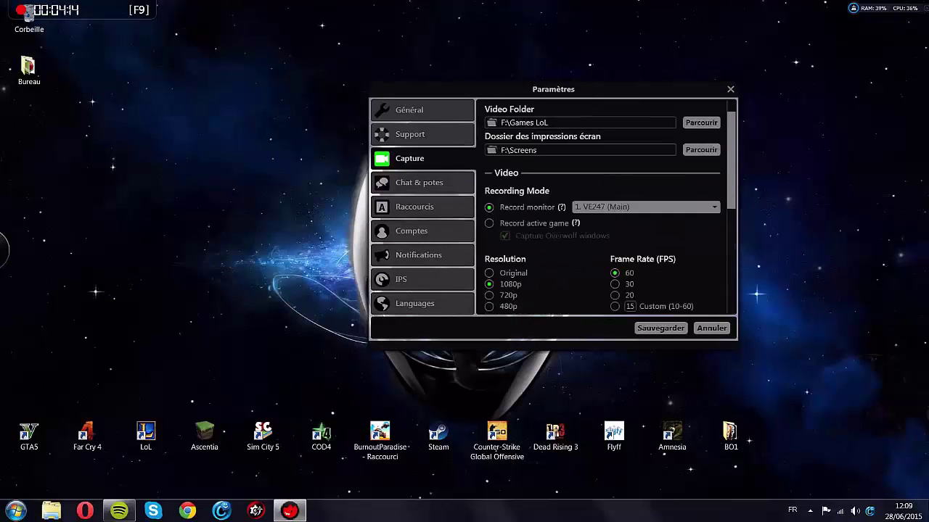
pyautogui.scroll(-6, 606, 207)
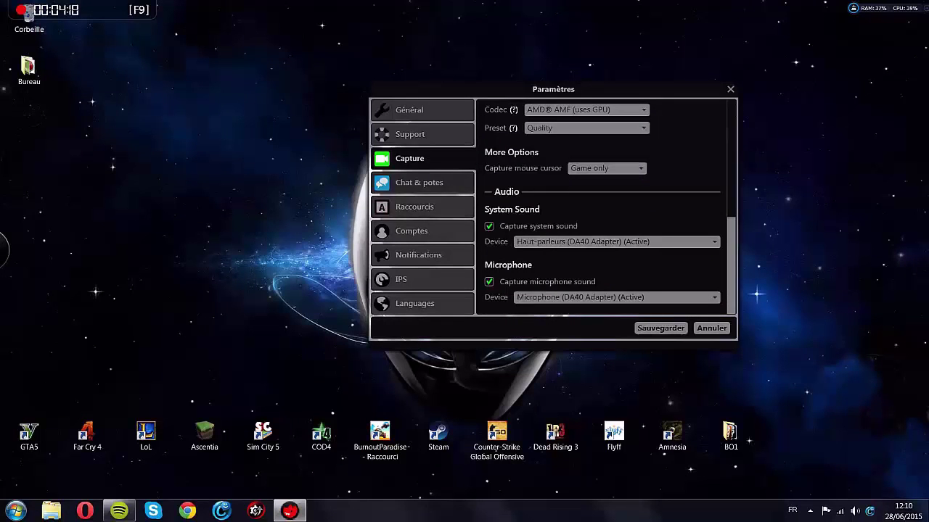
# Step: Look through the General, Support and Languages settings
pyautogui.click(411, 109)
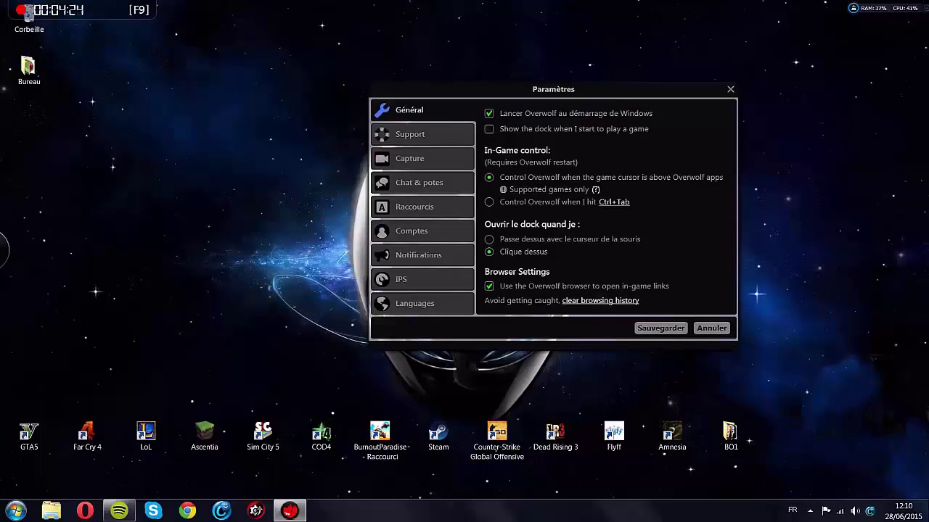
pyautogui.click(422, 134)
pyautogui.click(422, 111)
pyautogui.click(415, 303)
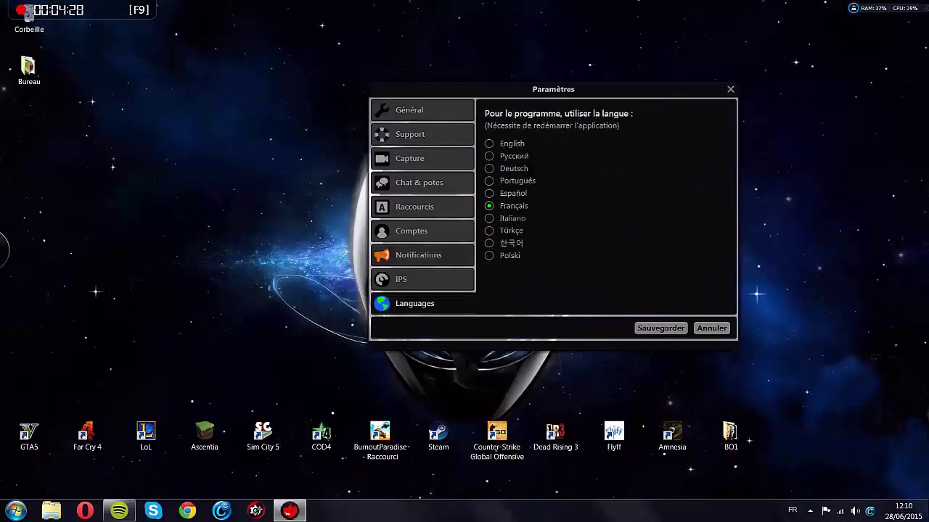
# Step: Look at the Notifications settings and examine the hotkeys for video recording and screen capturing
pyautogui.click(419, 255)
pyautogui.click(414, 207)
pyautogui.scroll(1, 602, 207)
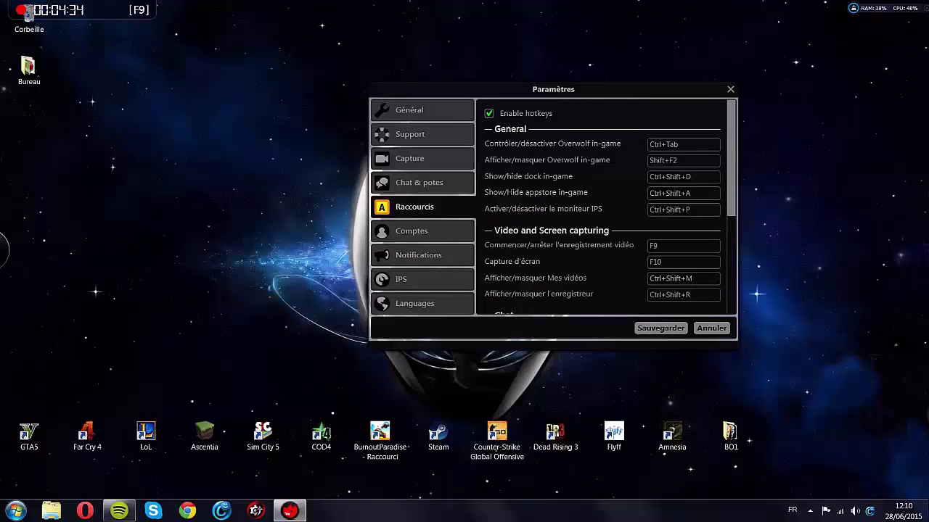
pyautogui.moveTo(682, 246)
# Step: Browse the account, IPS, language, chat and General settings and return to the Capture settings
pyautogui.click(421, 231)
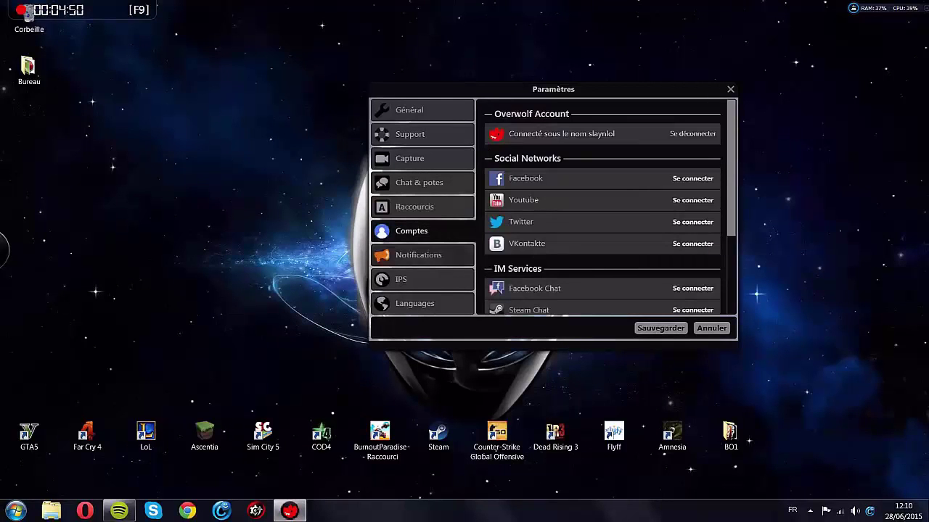
pyautogui.click(422, 279)
pyautogui.click(422, 303)
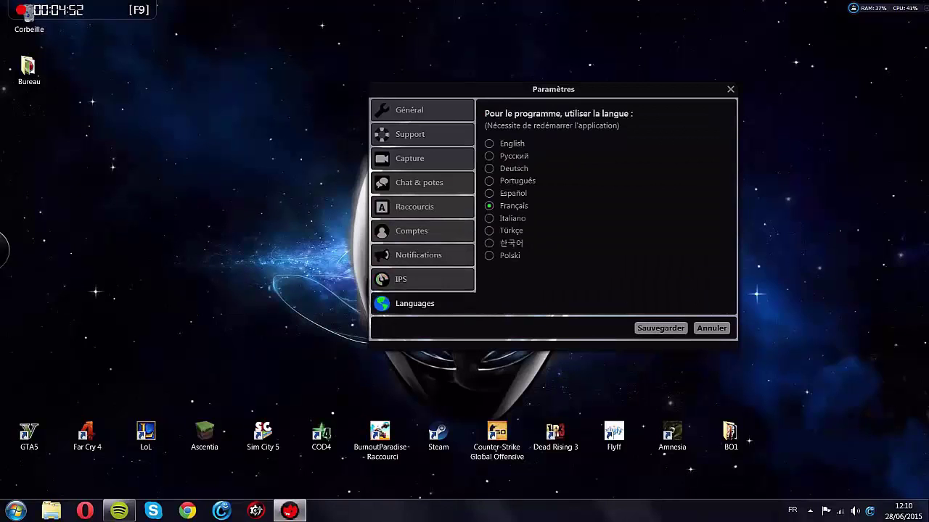
pyautogui.click(421, 182)
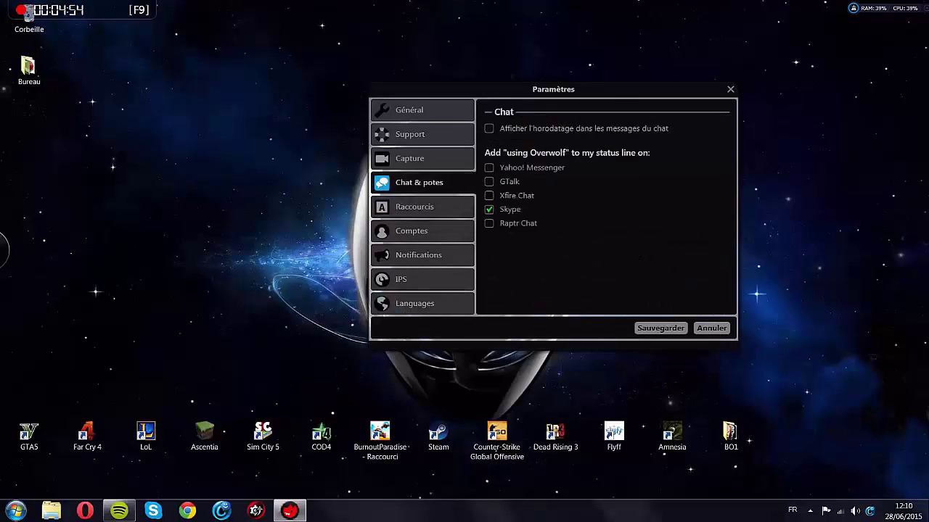
pyautogui.click(421, 158)
pyautogui.click(421, 110)
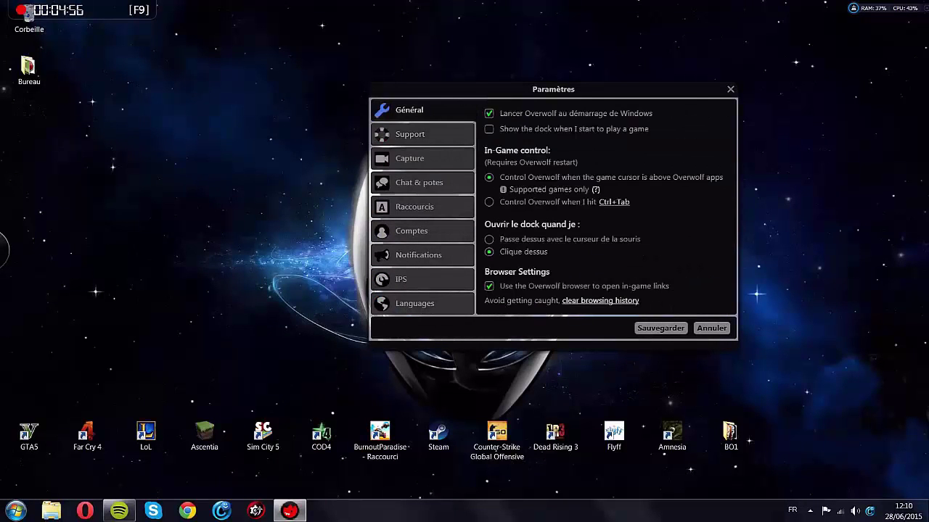
pyautogui.click(421, 158)
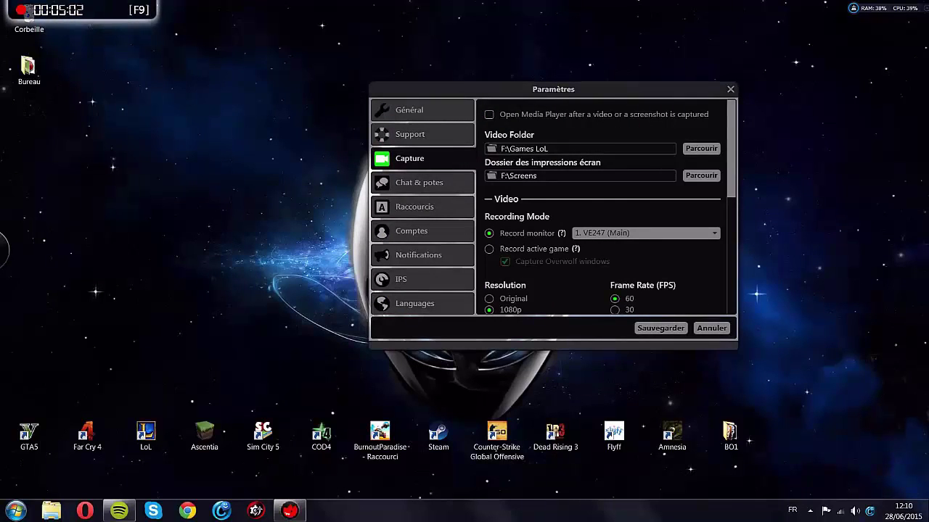
# Step: Reveal the recorder overlay's controls and review the Capture settings down to the audio devices
pyautogui.moveTo(27, 11)
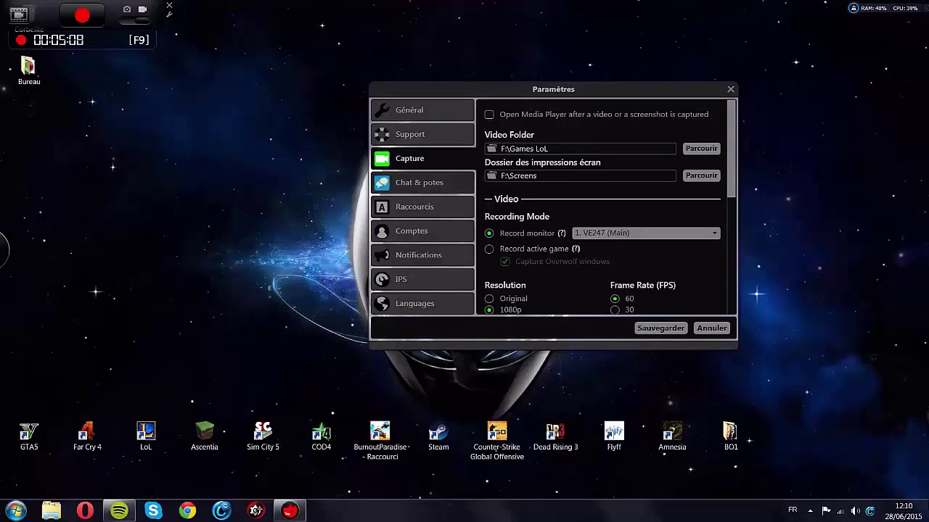
pyautogui.scroll(-3, 609, 209)
pyautogui.scroll(-2, 602, 208)
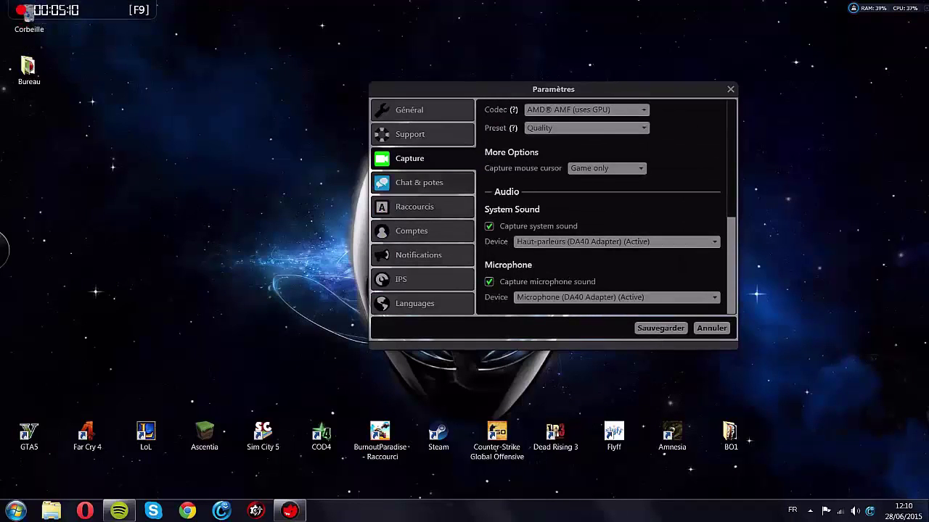
# Step: View the chat, Support and General settings and reopen the hotkey list
pyautogui.click(423, 183)
pyautogui.click(423, 134)
pyautogui.click(423, 110)
pyautogui.click(423, 206)
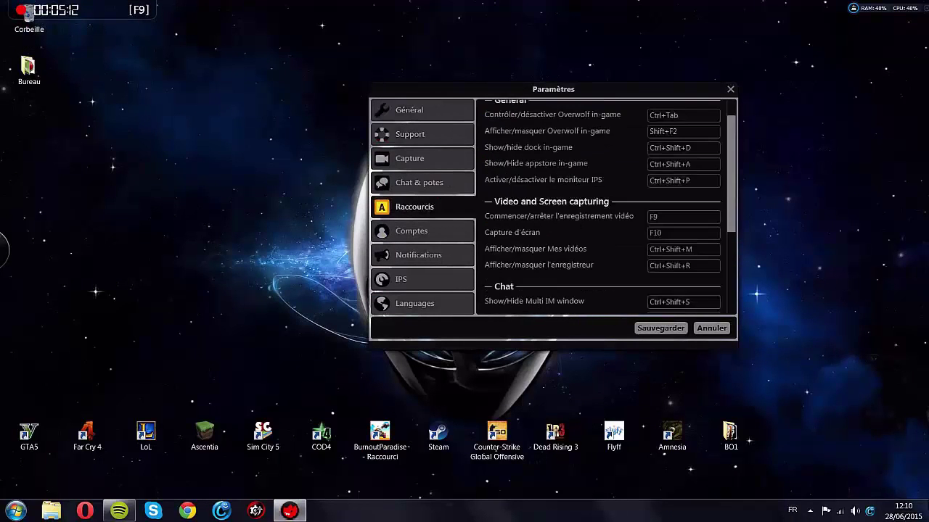
# Step: View the account settings and examine the in-game and TeamSpeak notification options
pyautogui.click(423, 232)
pyautogui.scroll(-3, 602, 208)
pyautogui.click(423, 255)
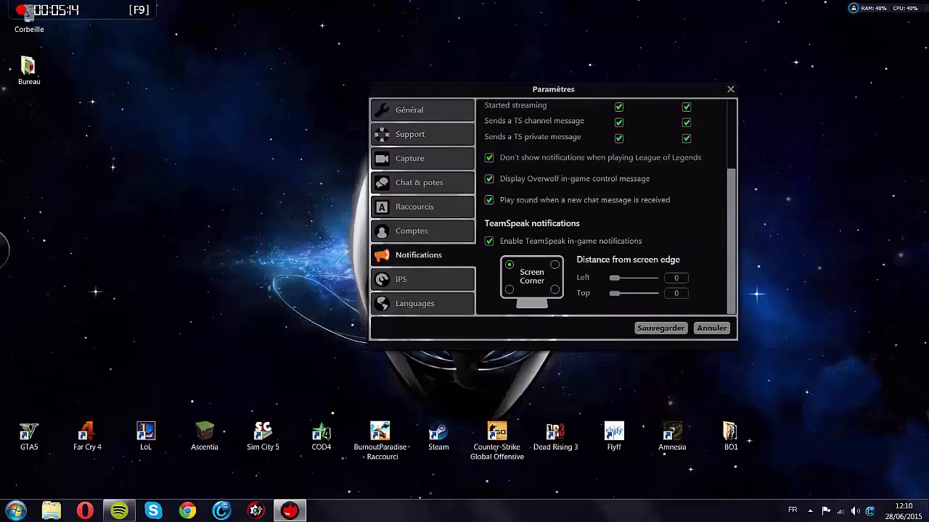
pyautogui.scroll(1, 602, 208)
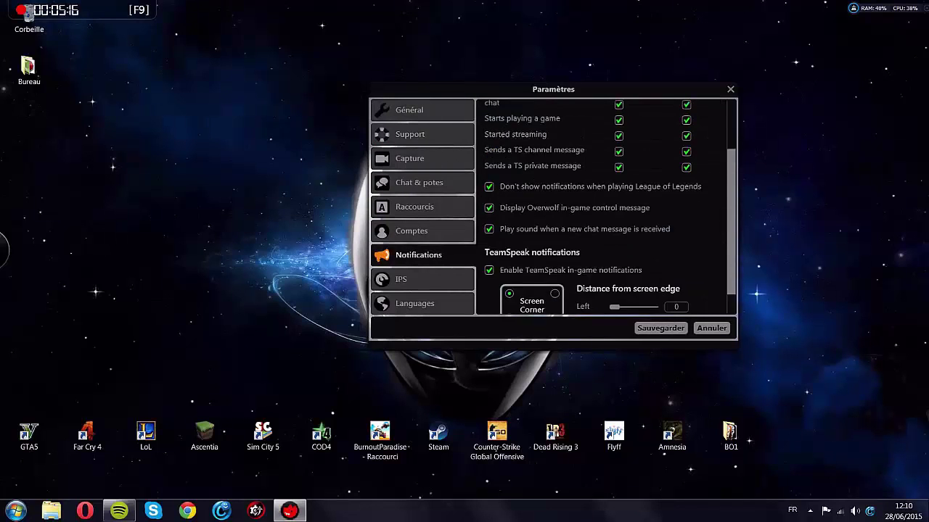
pyautogui.scroll(-1, 603, 208)
# Step: Select the upper-left screen corner for the in-game IPS monitor, then view the languages and return to the Capture settings
pyautogui.click(422, 279)
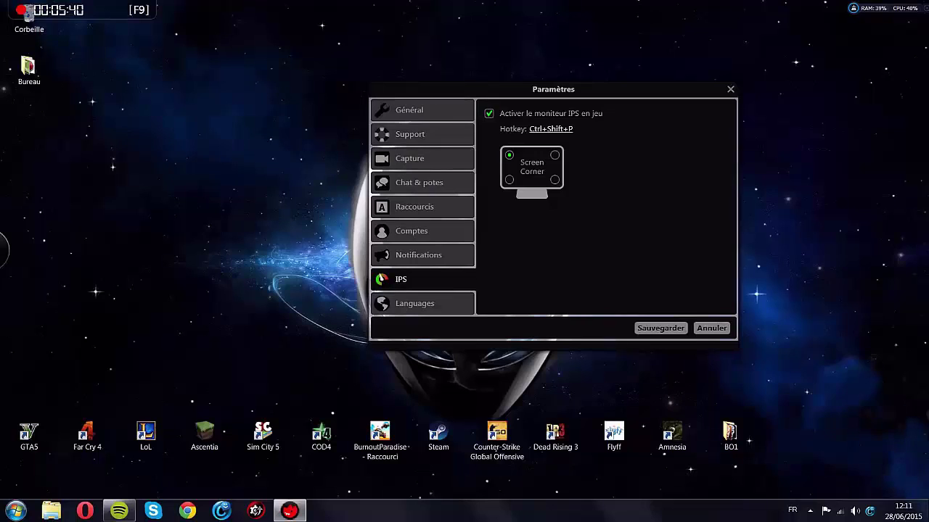
pyautogui.click(509, 155)
pyautogui.click(413, 303)
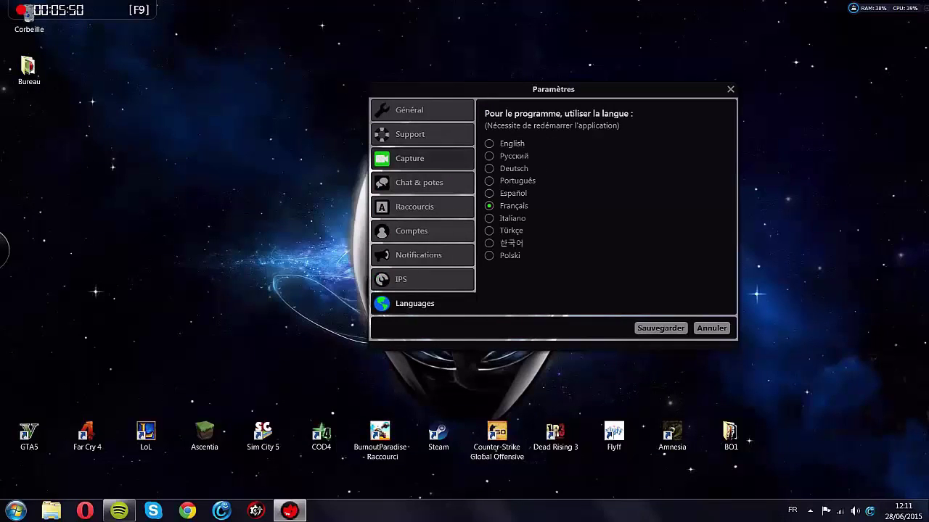
pyautogui.click(410, 158)
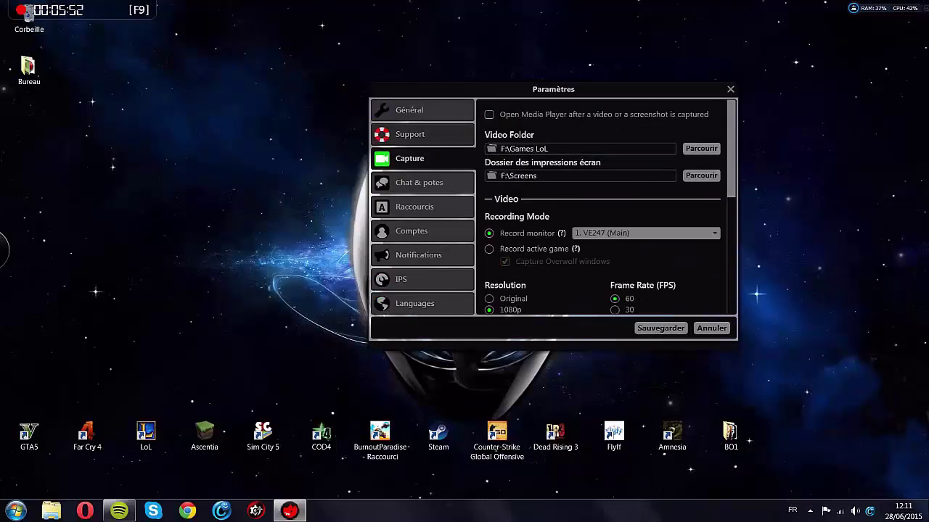